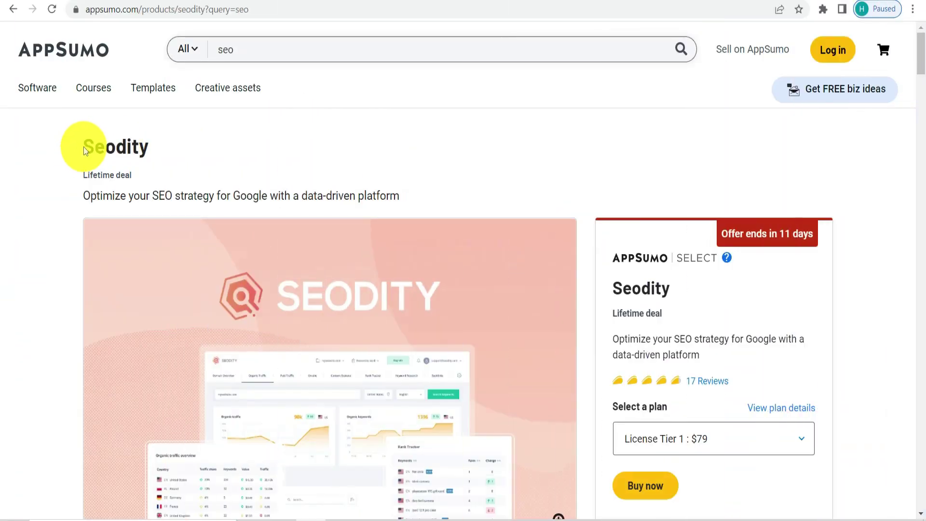
# On AppSumo, highlight Seodity's title, its alternatives, and Tier 1's 2,500 webpages and 300 keywords limits
pyautogui.moveTo(83, 147); pyautogui.dragTo(149, 146)
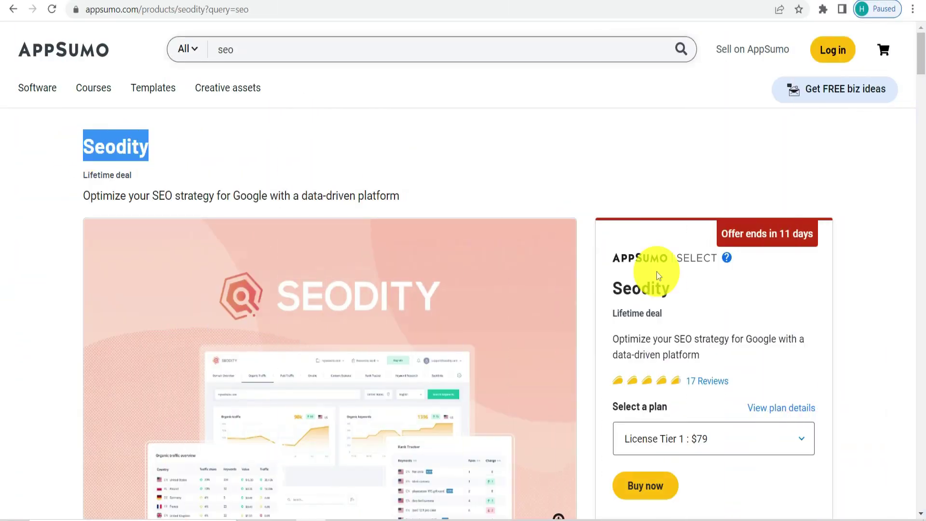
pyautogui.scroll(-2, 670, 289)
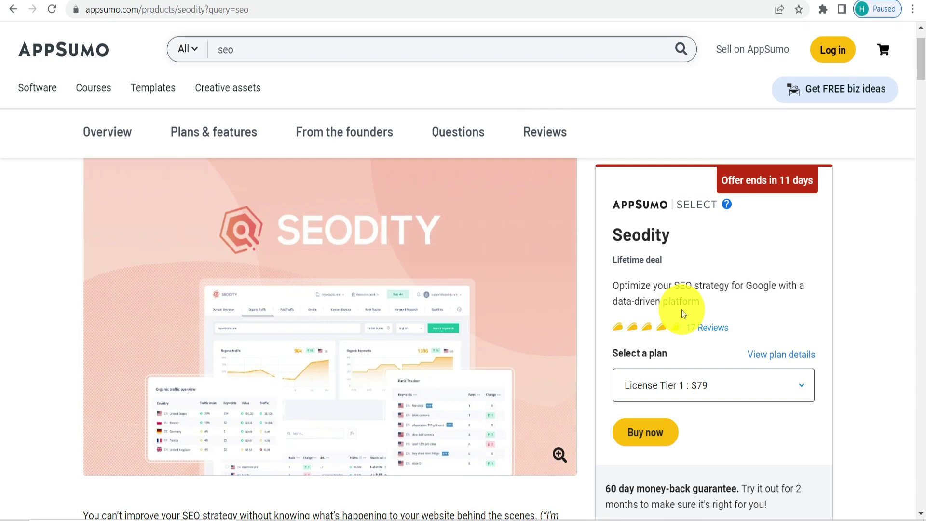
pyautogui.scroll(-8, 681, 309)
pyautogui.moveTo(89, 337); pyautogui.dragTo(221, 336)
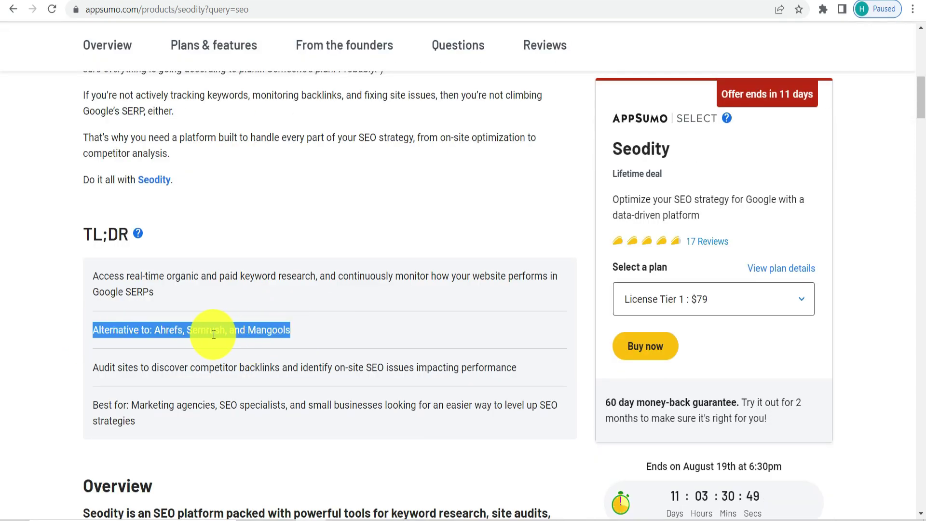
pyautogui.scroll(-7, 214, 335)
pyautogui.moveTo(167, 241); pyautogui.dragTo(240, 245)
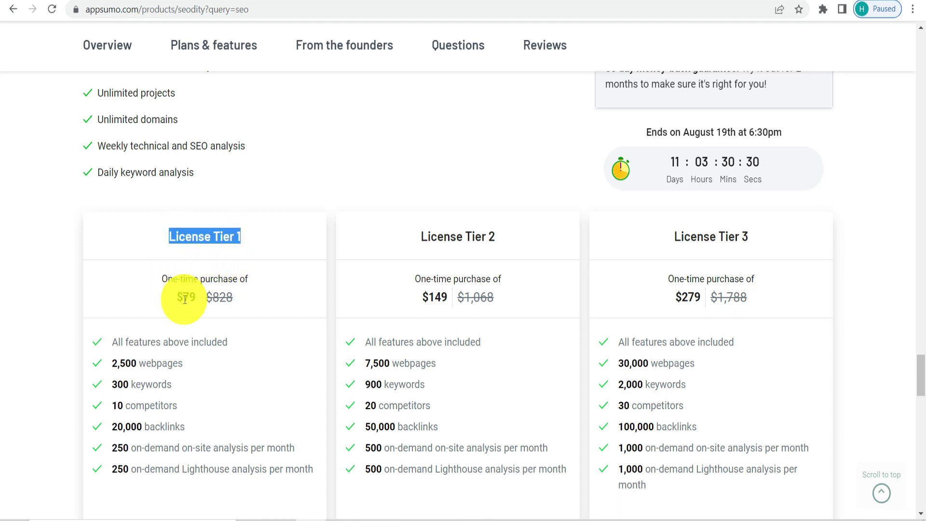
pyautogui.moveTo(114, 367); pyautogui.dragTo(183, 368)
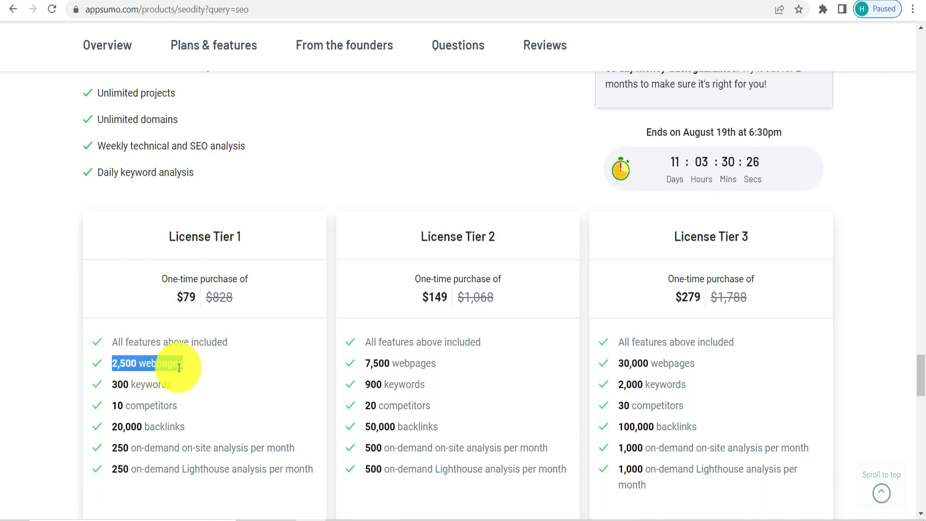
pyautogui.moveTo(114, 386); pyautogui.dragTo(178, 388)
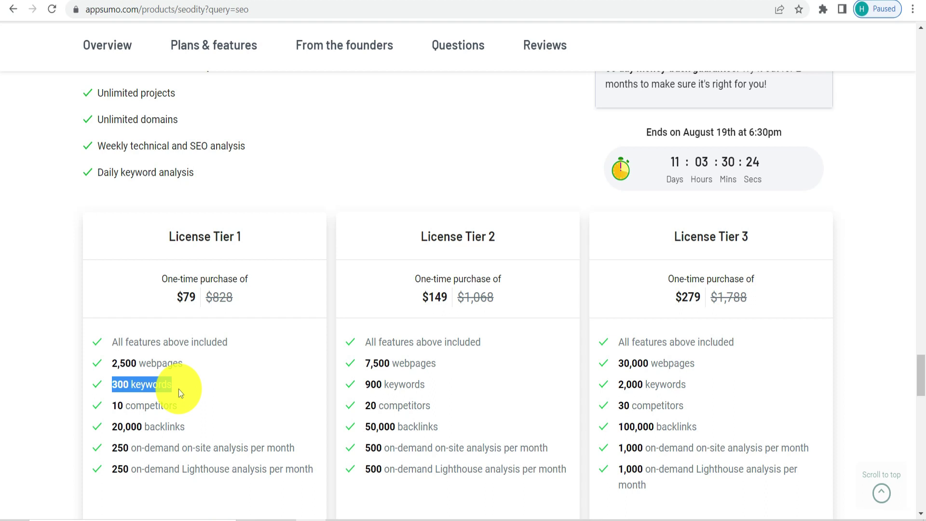
pyautogui.doubleClick(127, 405)
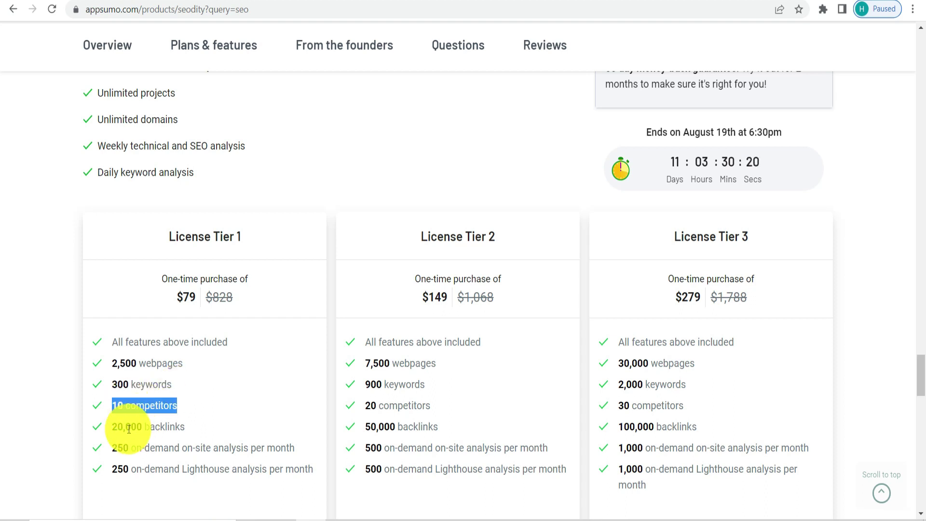
pyautogui.click(127, 428)
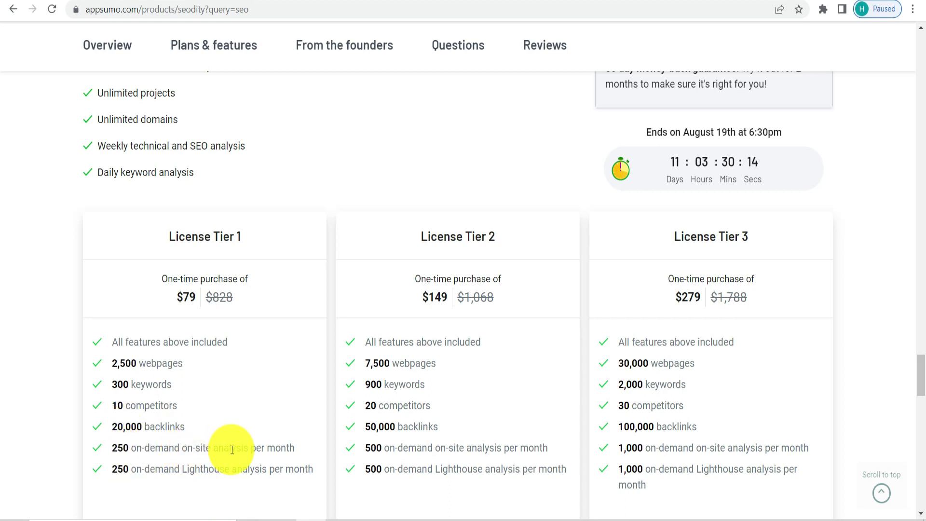
pyautogui.scroll(-1, 146, 413)
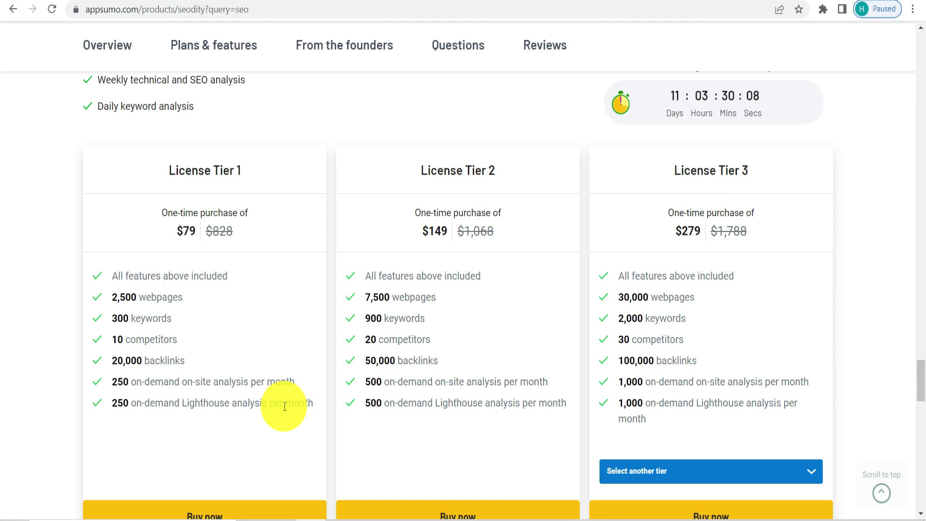
# Switch the third plan card from License Tier 3 to License Tier 5 ($449)
pyautogui.moveTo(424, 171); pyautogui.dragTo(758, 176)
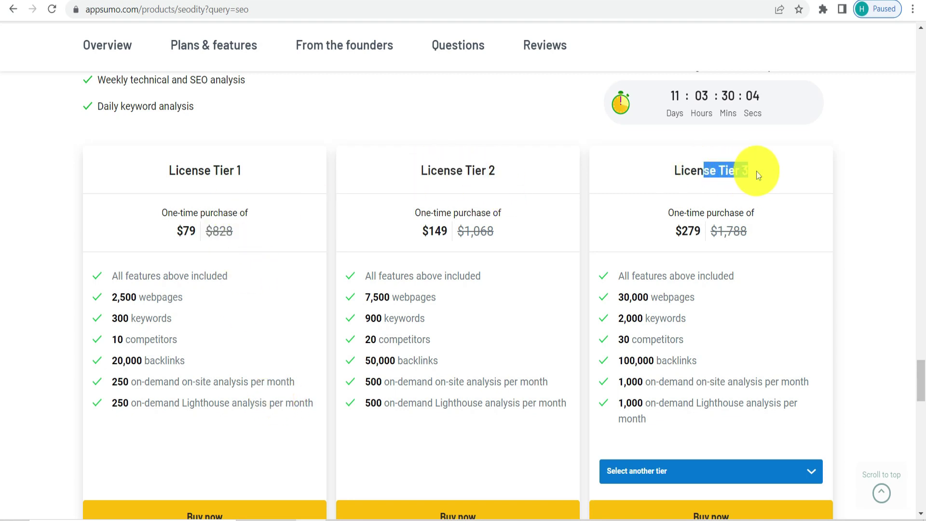
pyautogui.scroll(-1, 719, 411)
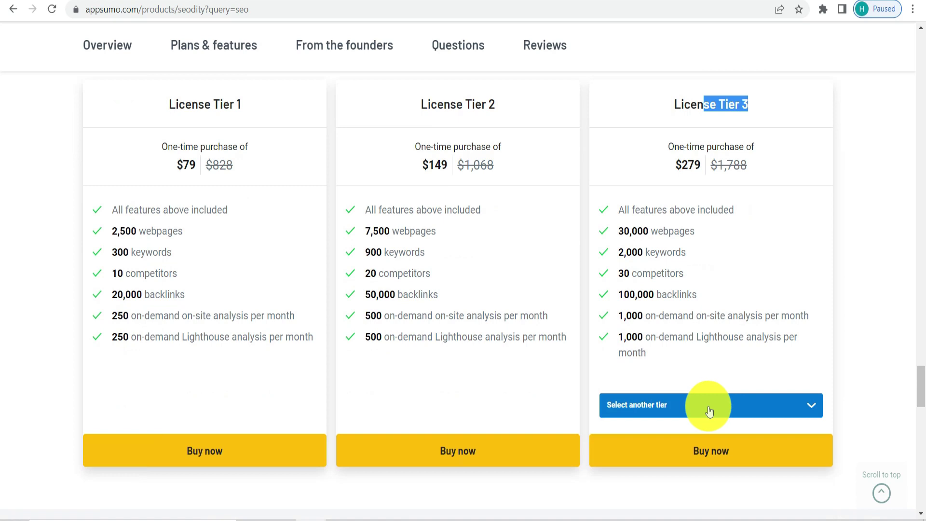
pyautogui.click(709, 411)
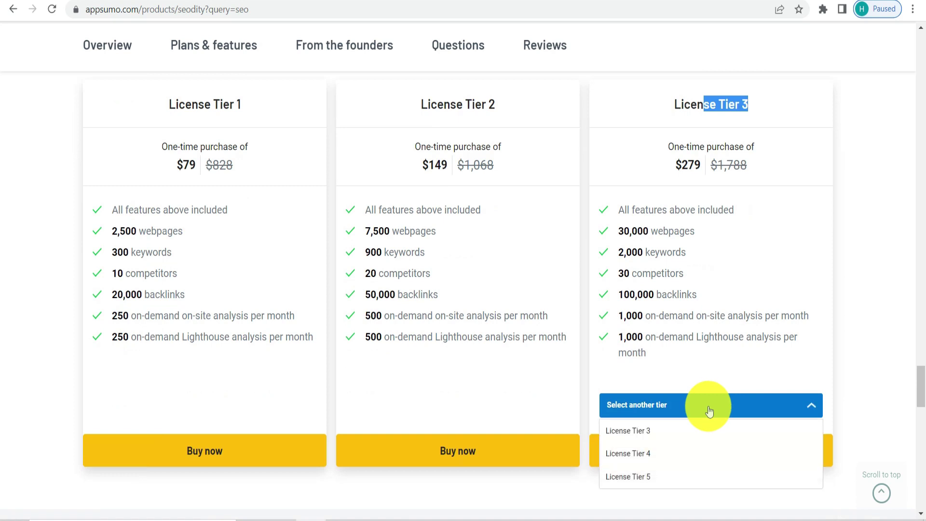
pyautogui.click(647, 479)
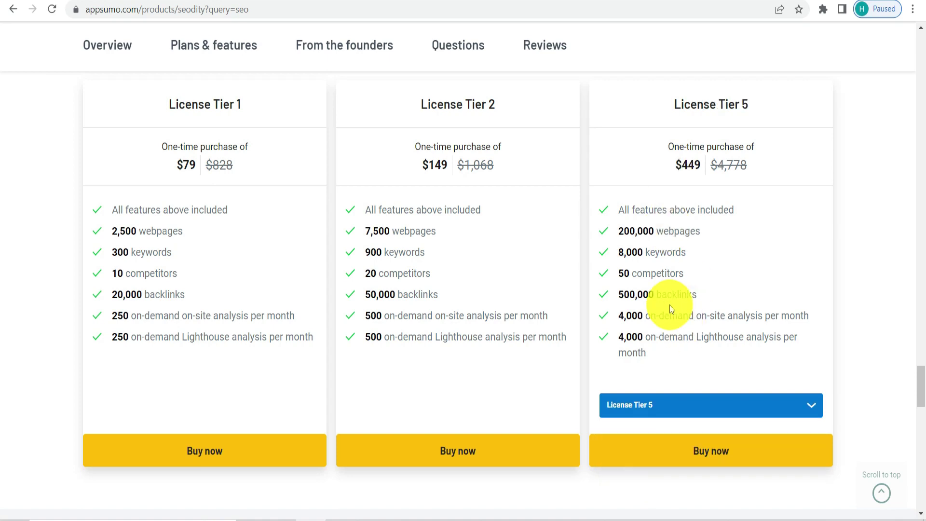
pyautogui.scroll(3, 674, 295)
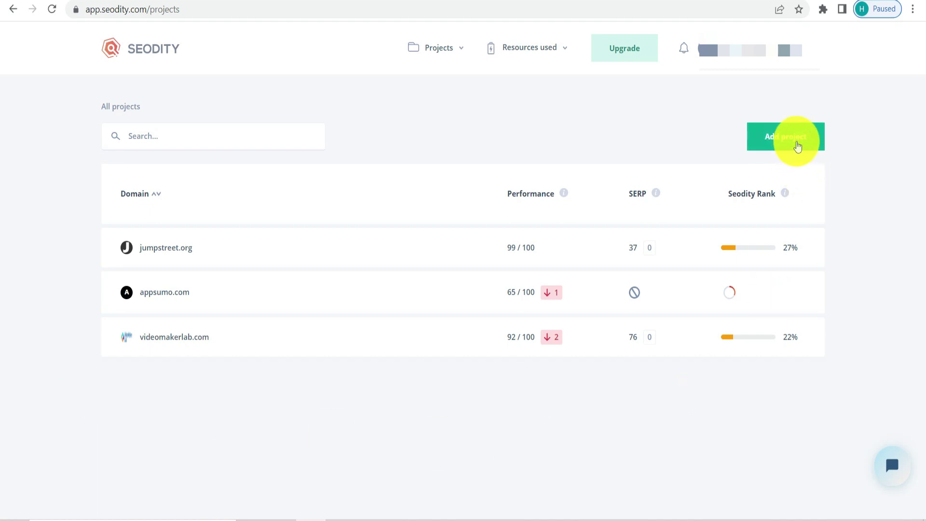
# Add a videomakerlab.com project that tracks rankings on desktop and mobile
pyautogui.click(794, 144)
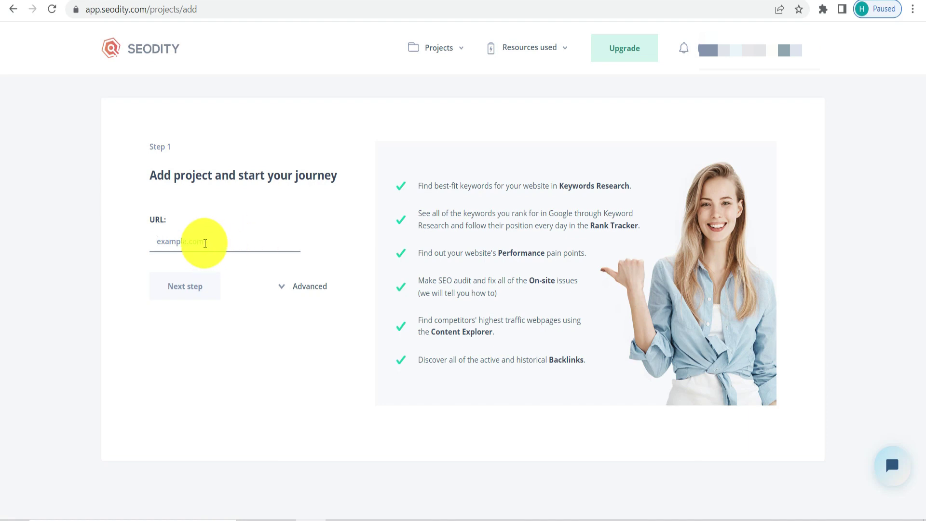
pyautogui.click(205, 243)
pyautogui.click(217, 346)
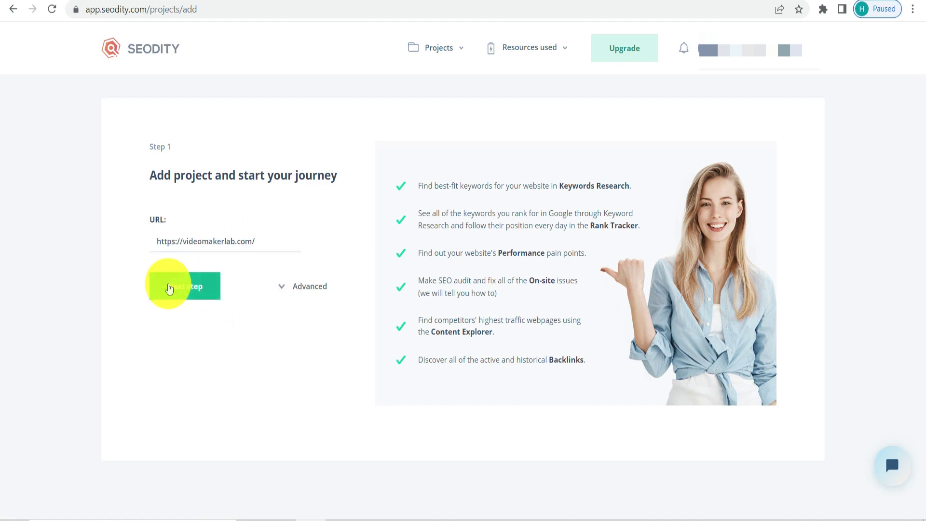
pyautogui.click(177, 293)
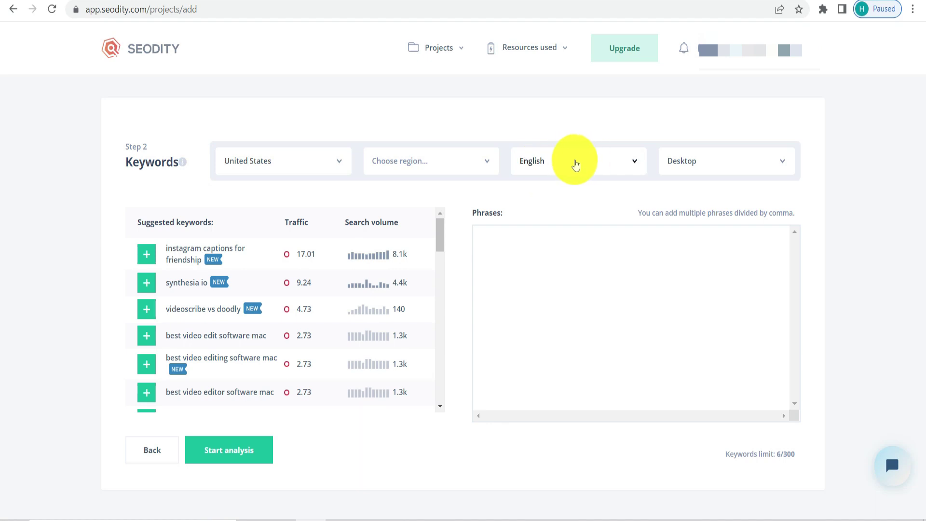
pyautogui.click(725, 164)
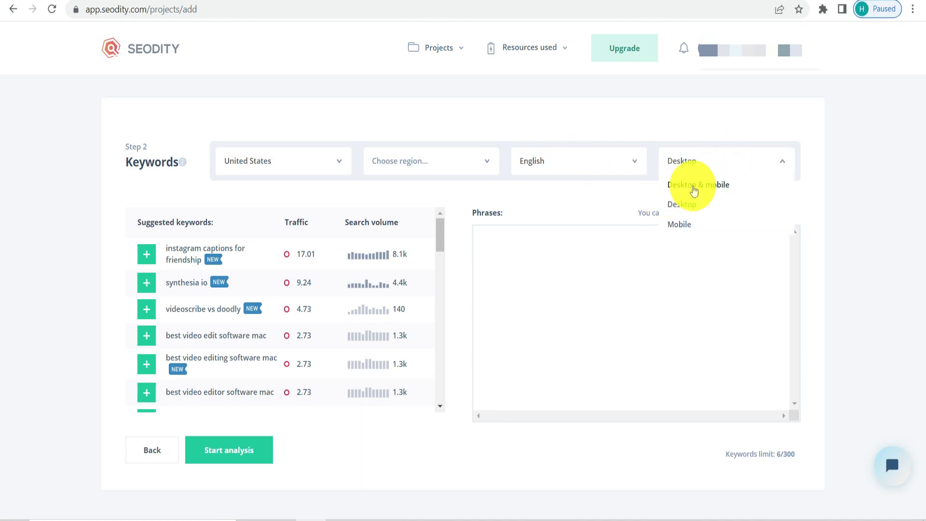
pyautogui.click(694, 189)
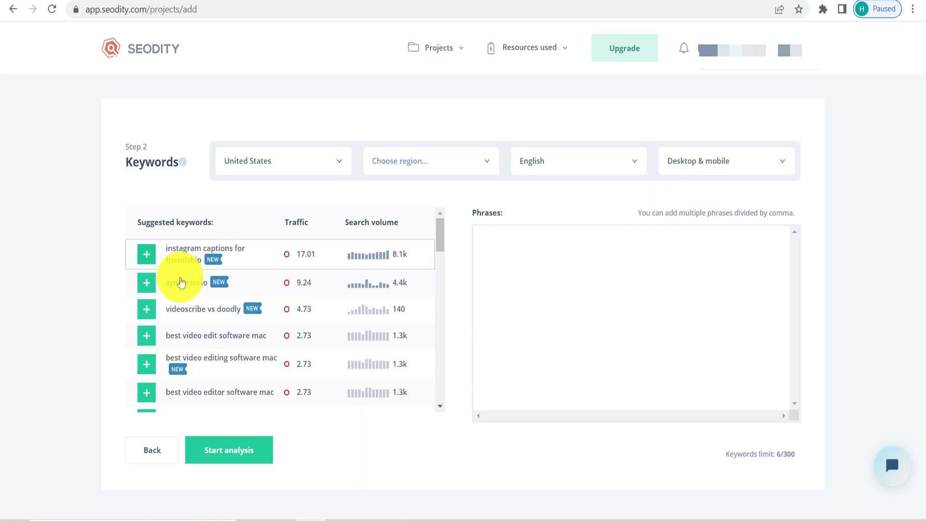
# Add seven suggested keywords, including synthesia io, videoscribe vs doodly and offeo, then start the analysis
pyautogui.click(147, 257)
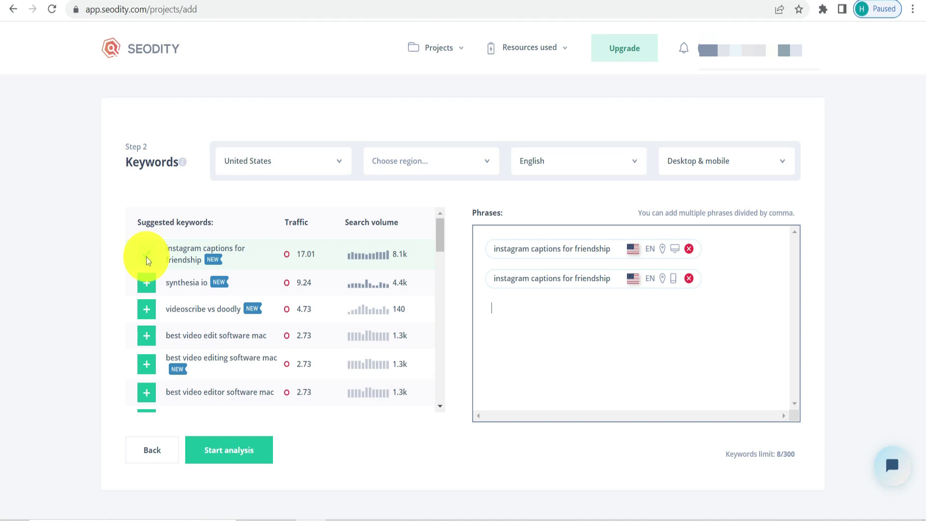
pyautogui.click(147, 281)
pyautogui.click(147, 311)
pyautogui.click(142, 336)
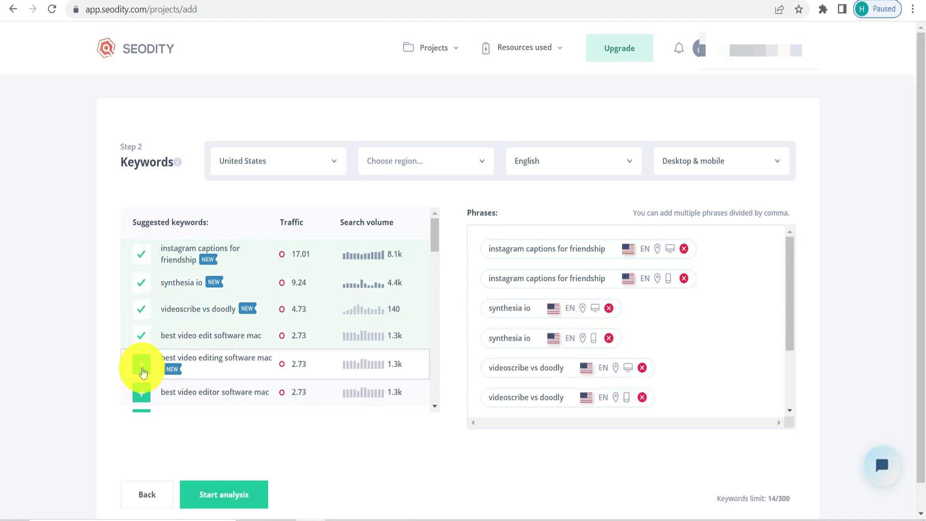
pyautogui.click(143, 371)
pyautogui.click(142, 392)
pyautogui.scroll(-1, 238, 310)
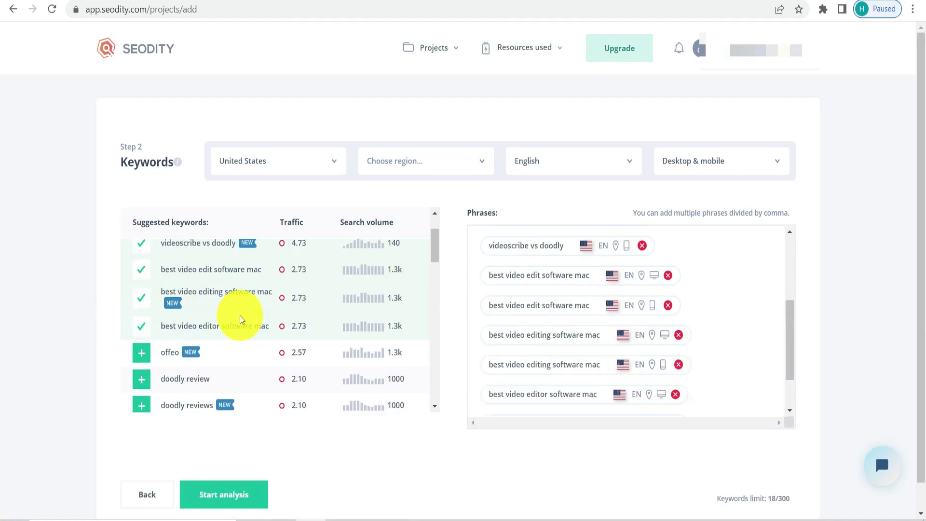
pyautogui.click(141, 352)
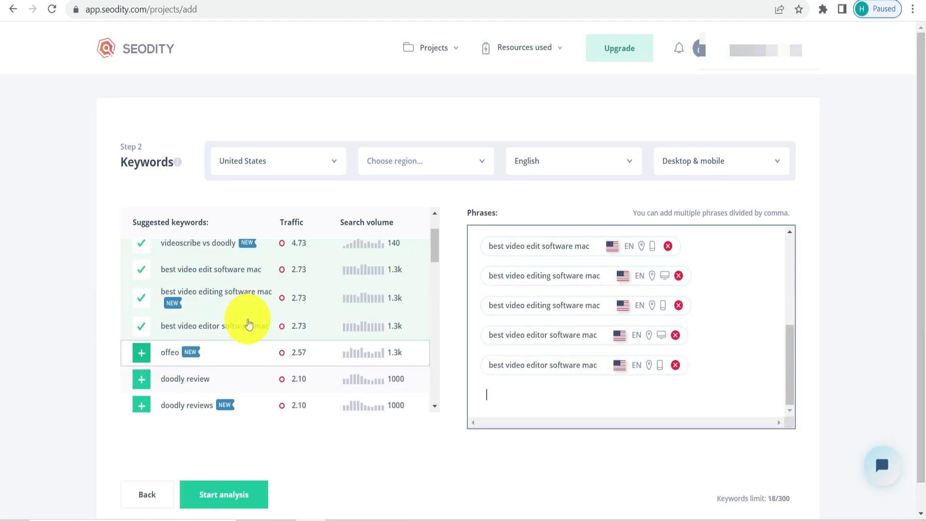
pyautogui.click(227, 499)
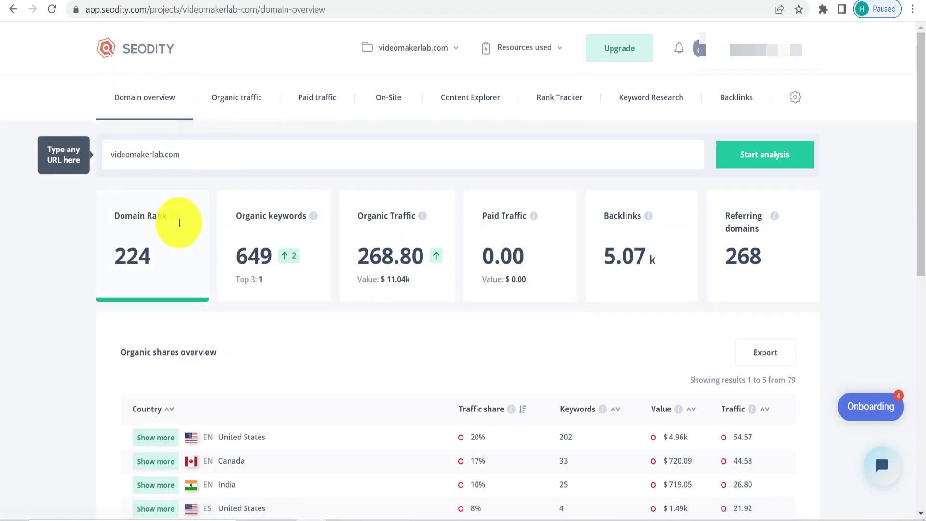
pyautogui.moveTo(175, 223)
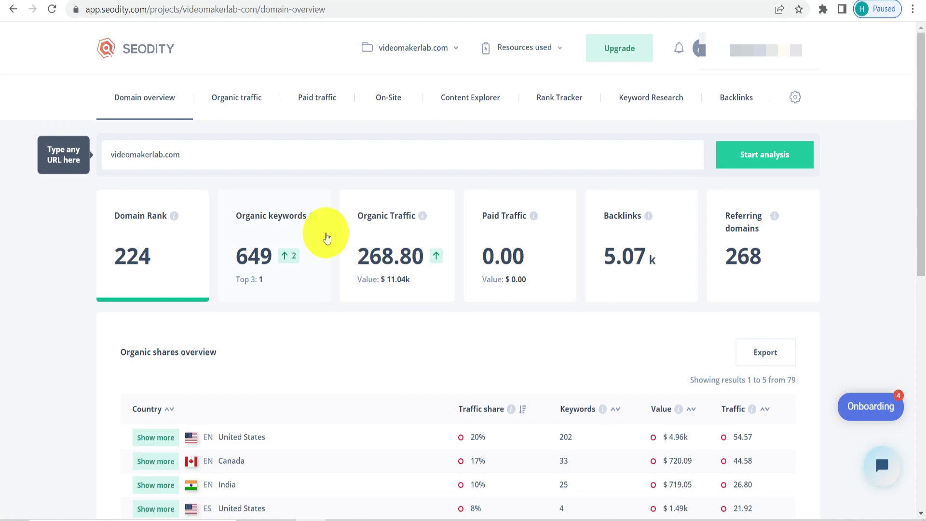
pyautogui.moveTo(314, 220)
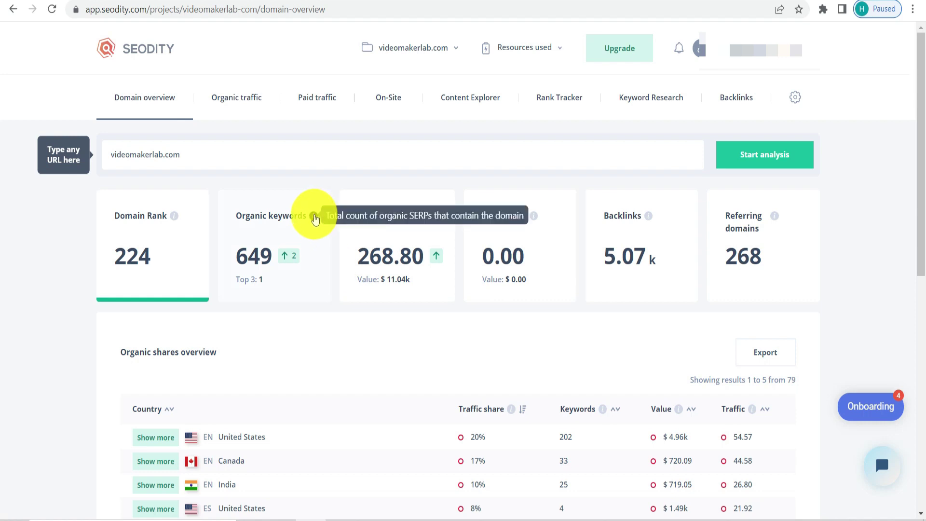
pyautogui.moveTo(422, 220)
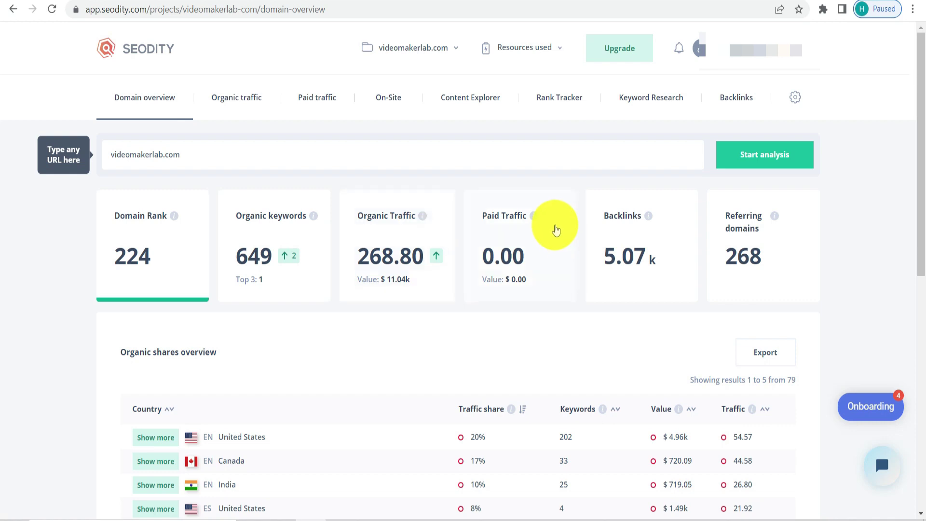
pyautogui.moveTo(529, 220)
pyautogui.moveTo(649, 218)
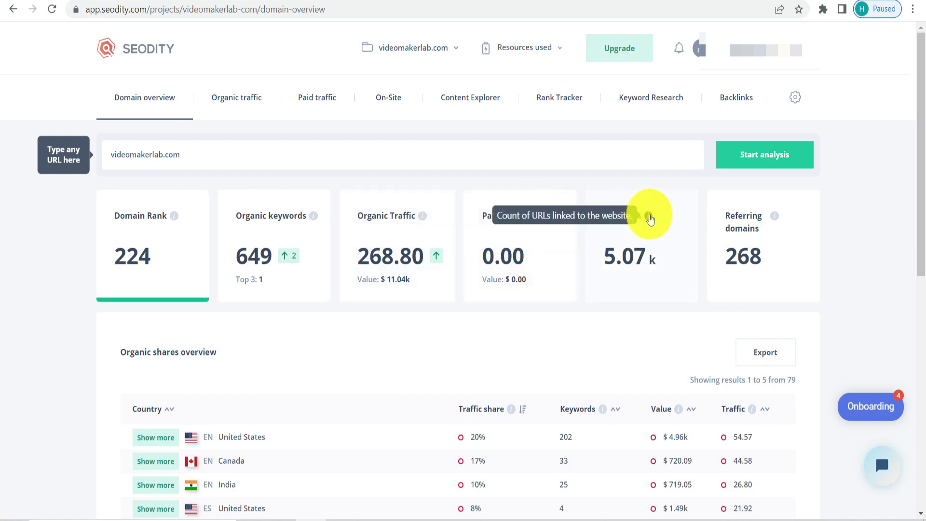
pyautogui.moveTo(776, 221)
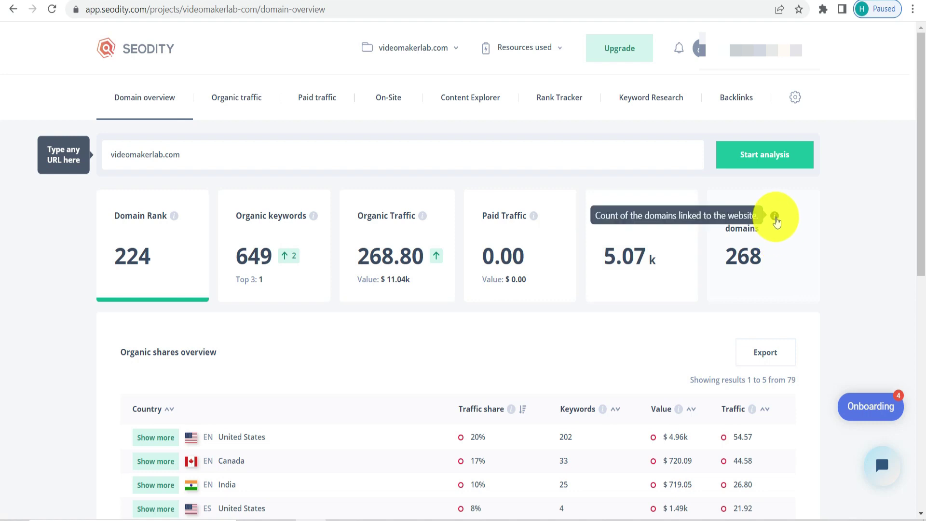
pyautogui.scroll(-3, 776, 221)
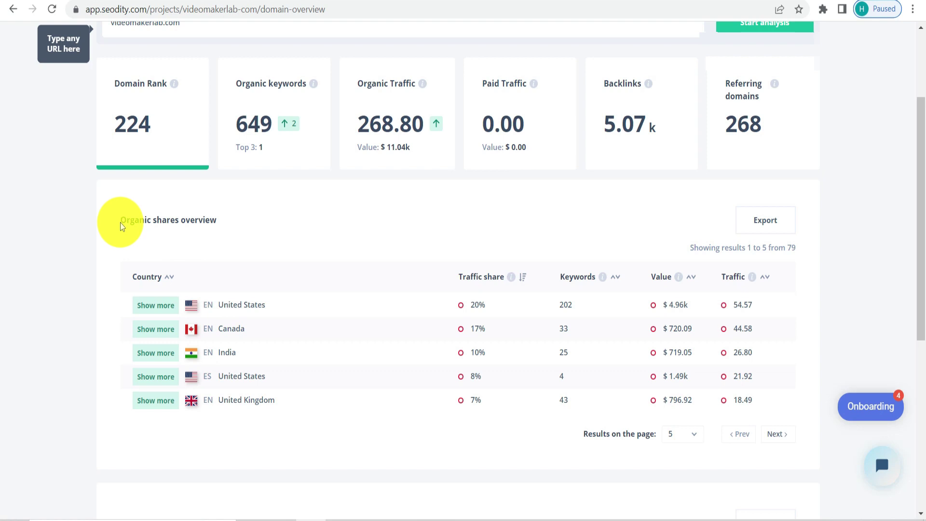
pyautogui.moveTo(123, 222); pyautogui.dragTo(298, 221)
pyautogui.scroll(-2, 430, 221)
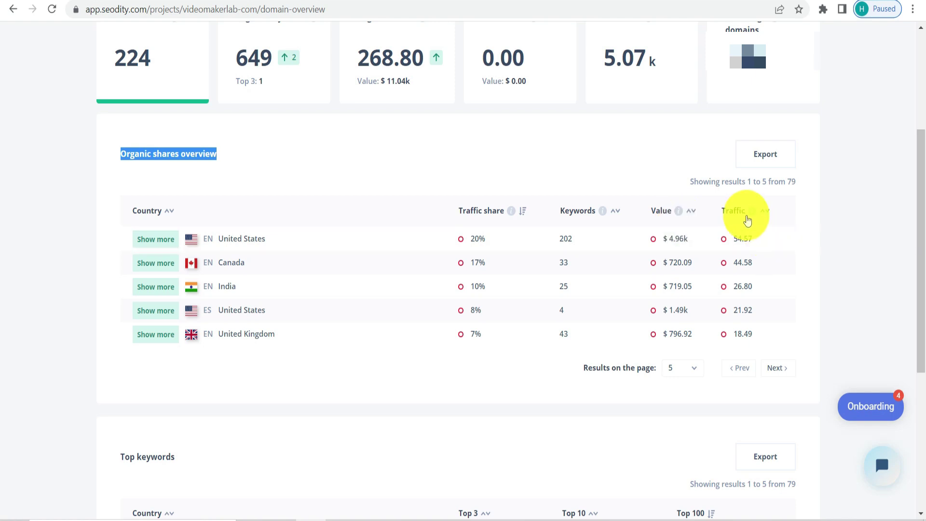
pyautogui.moveTo(752, 213)
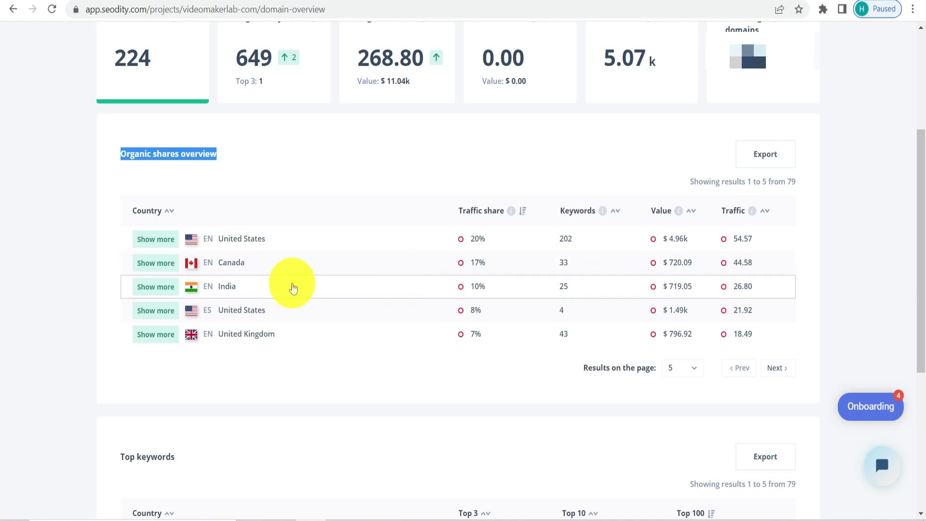
pyautogui.scroll(-5, 118, 191)
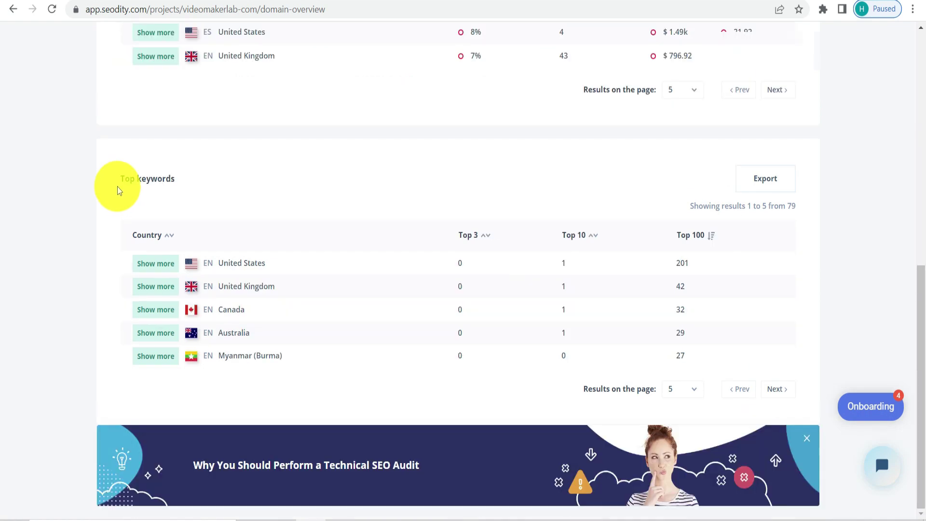
pyautogui.moveTo(120, 184); pyautogui.dragTo(177, 183)
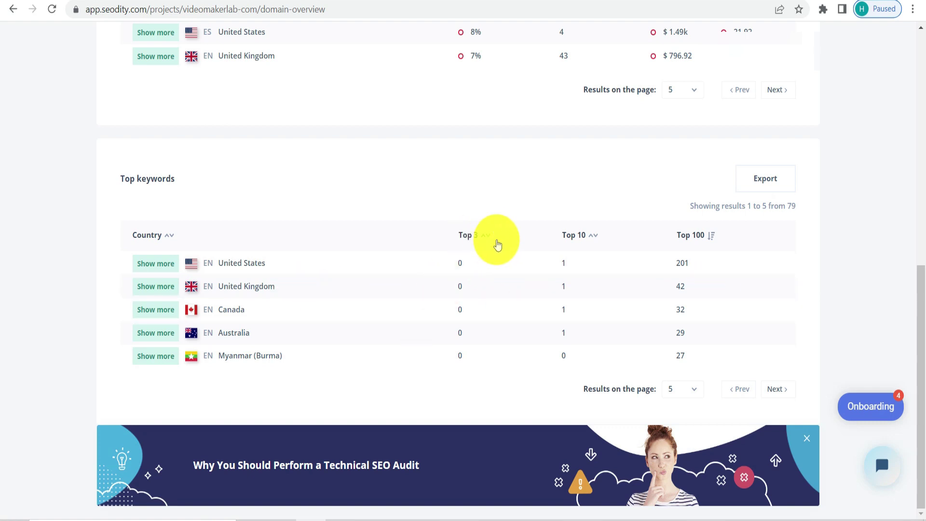
pyautogui.scroll(10, 708, 246)
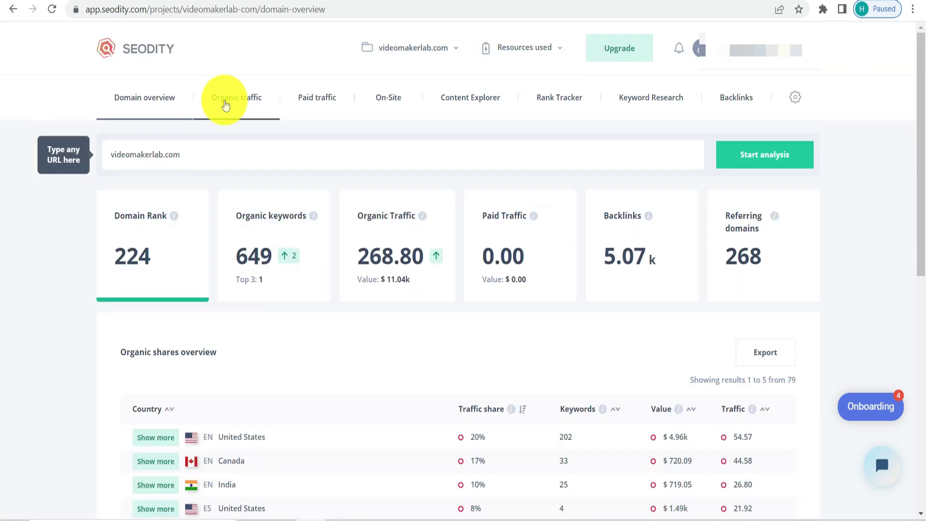
# Open the Organic traffic report and read the Organic Traffic and Rank keywords chart values
pyautogui.click(246, 104)
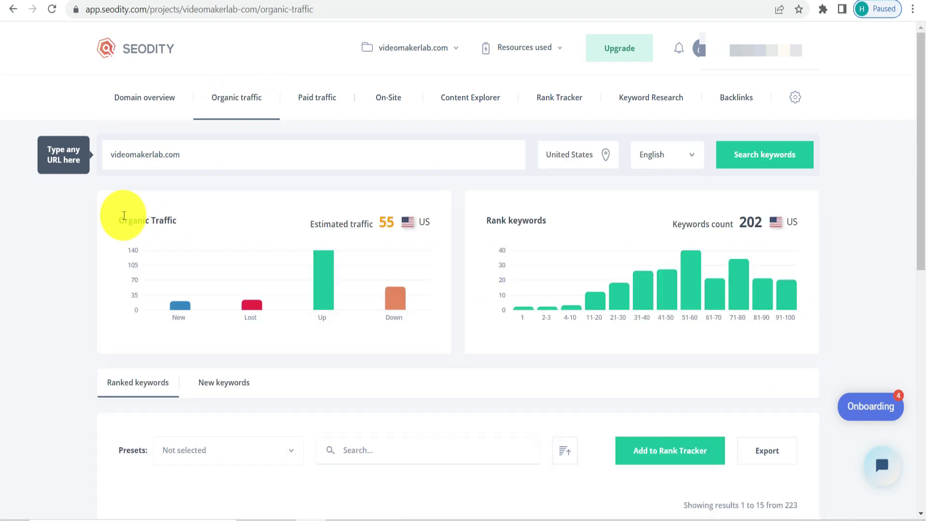
pyautogui.moveTo(123, 224); pyautogui.dragTo(180, 218)
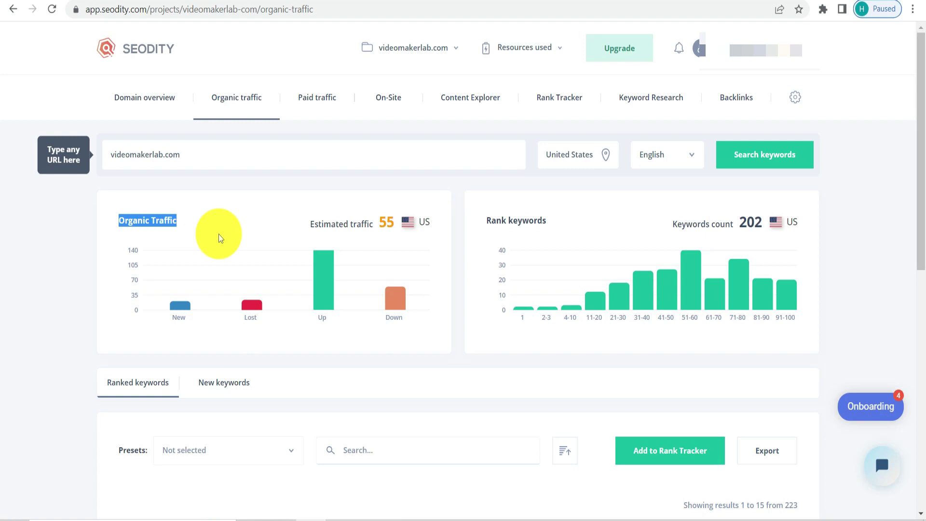
pyautogui.moveTo(164, 311)
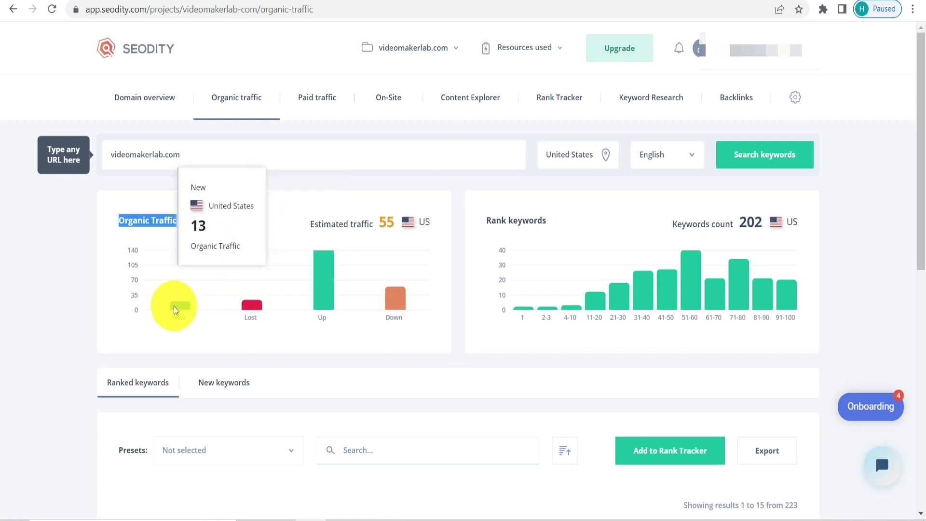
pyautogui.moveTo(306, 302)
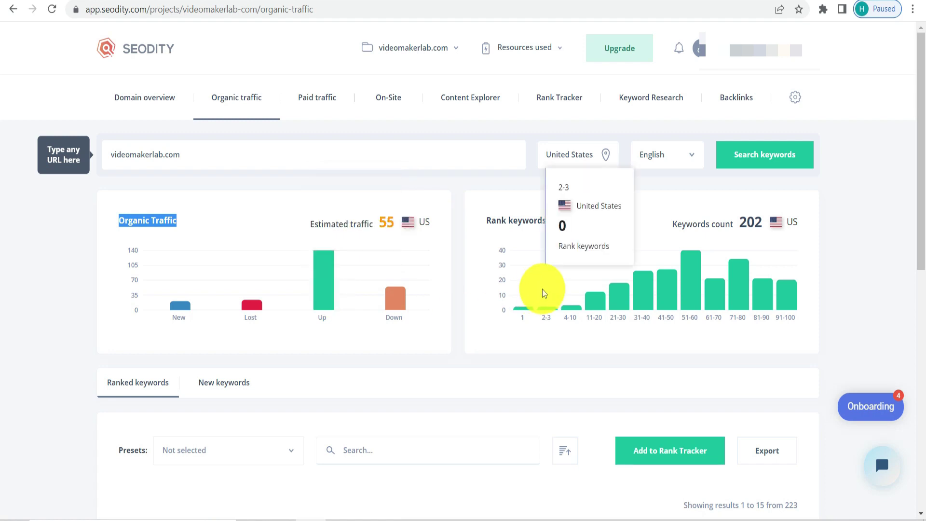
pyautogui.moveTo(486, 221); pyautogui.dragTo(546, 218)
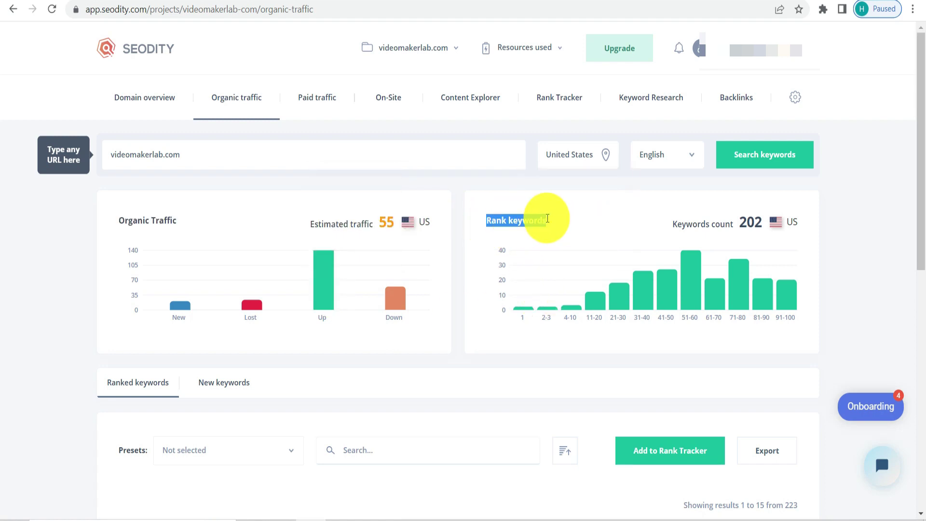
pyautogui.click(546, 218)
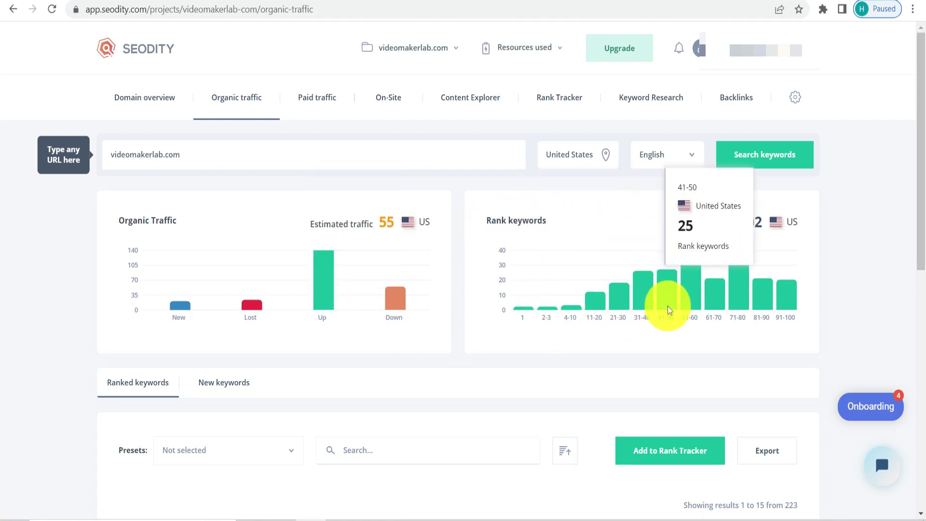
pyautogui.moveTo(691, 299)
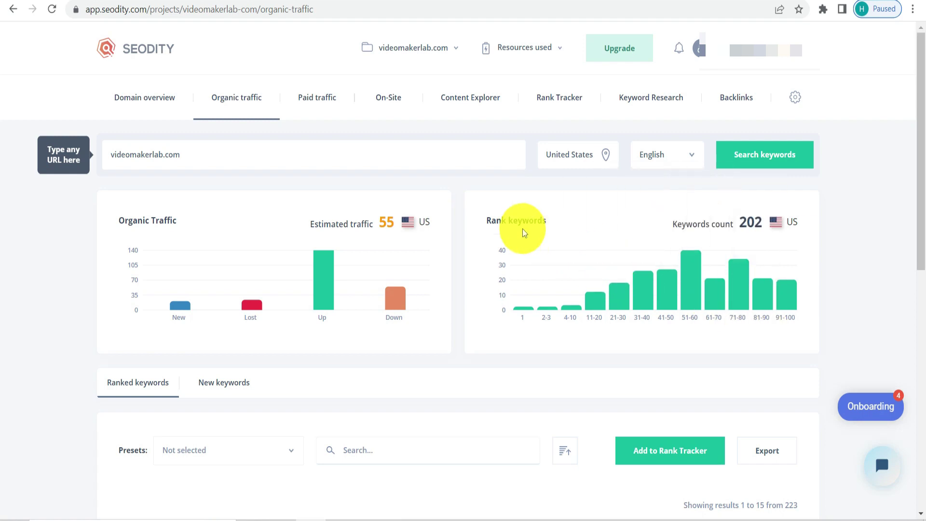
pyautogui.scroll(-7, 550, 227)
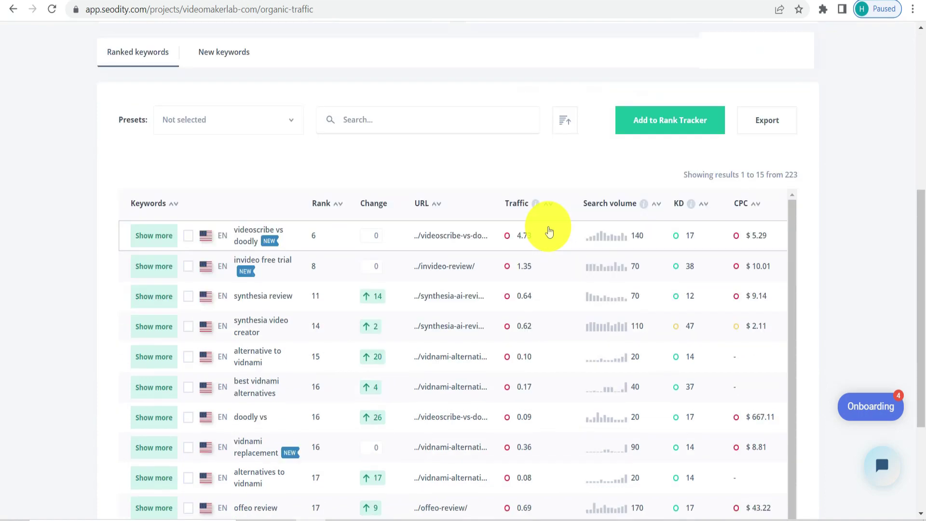
pyautogui.scroll(-2, 220, 270)
pyautogui.scroll(2, 196, 310)
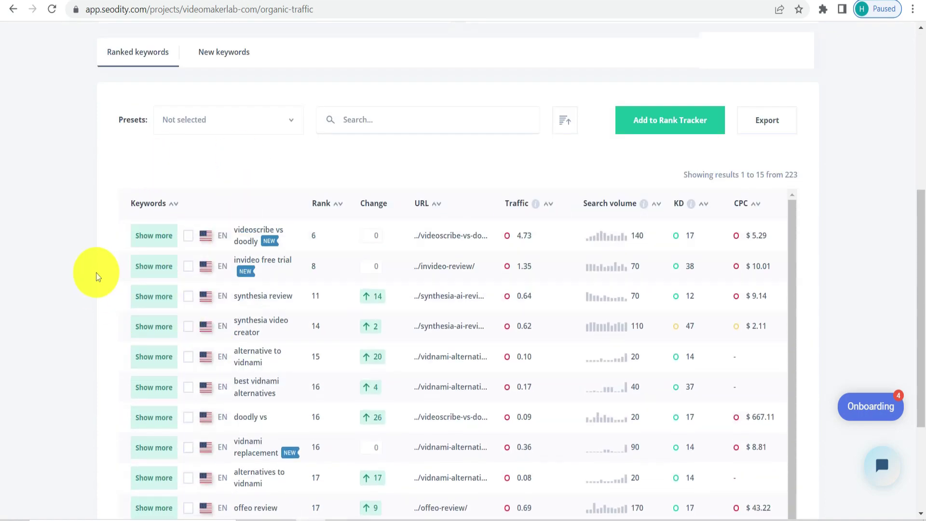
pyautogui.scroll(-1, 95, 244)
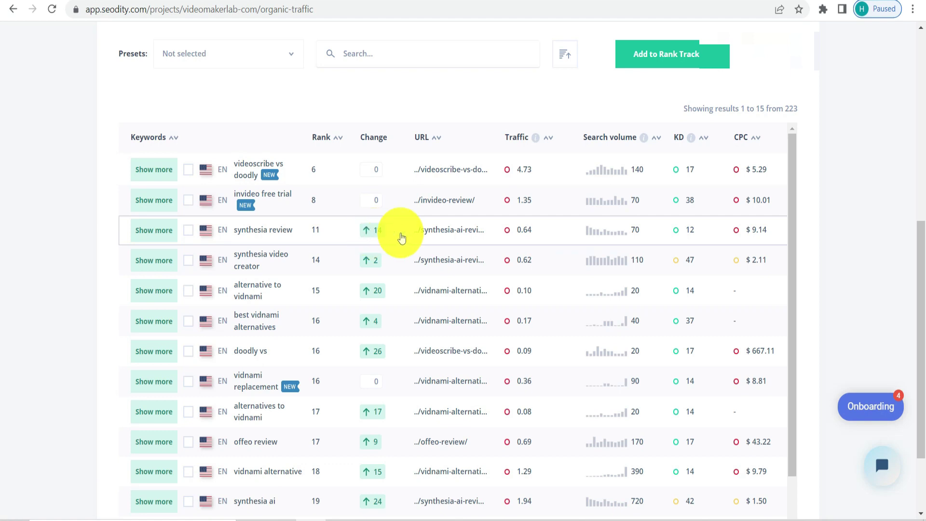
pyautogui.moveTo(535, 143)
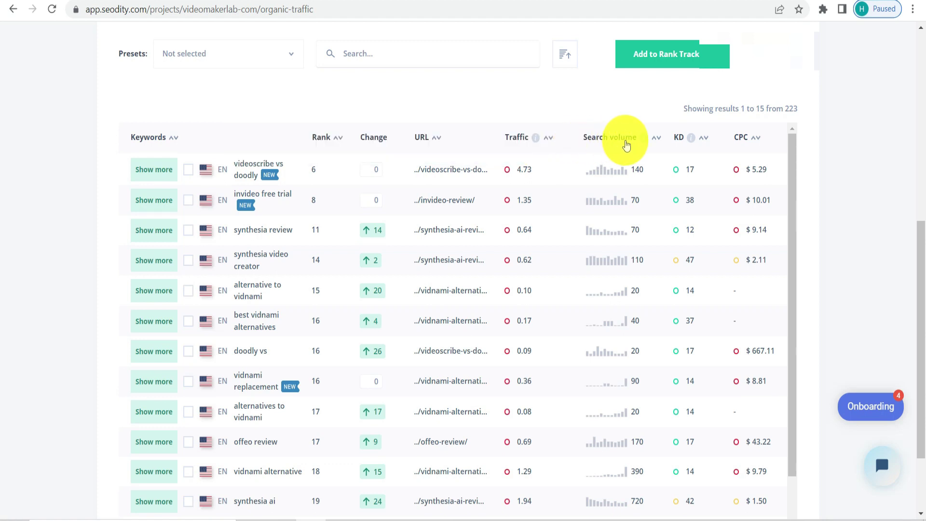
pyautogui.moveTo(645, 145)
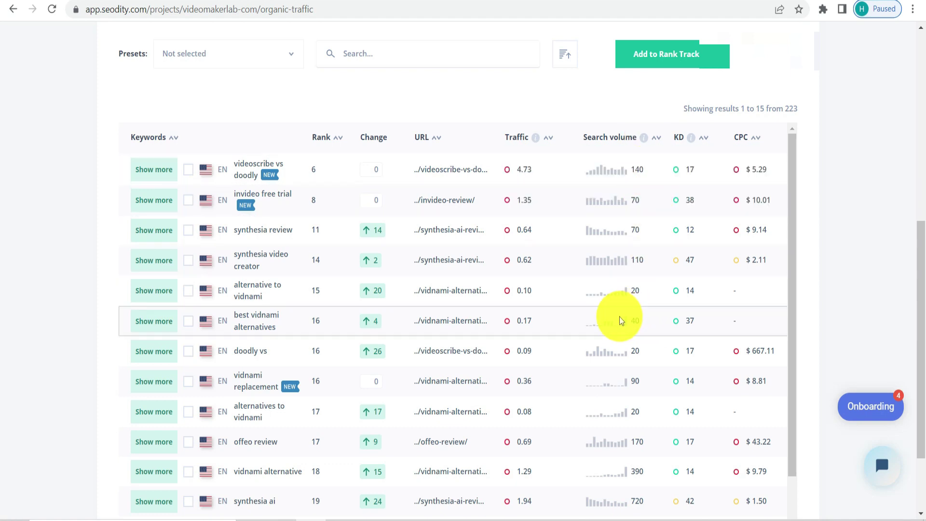
pyautogui.moveTo(692, 141)
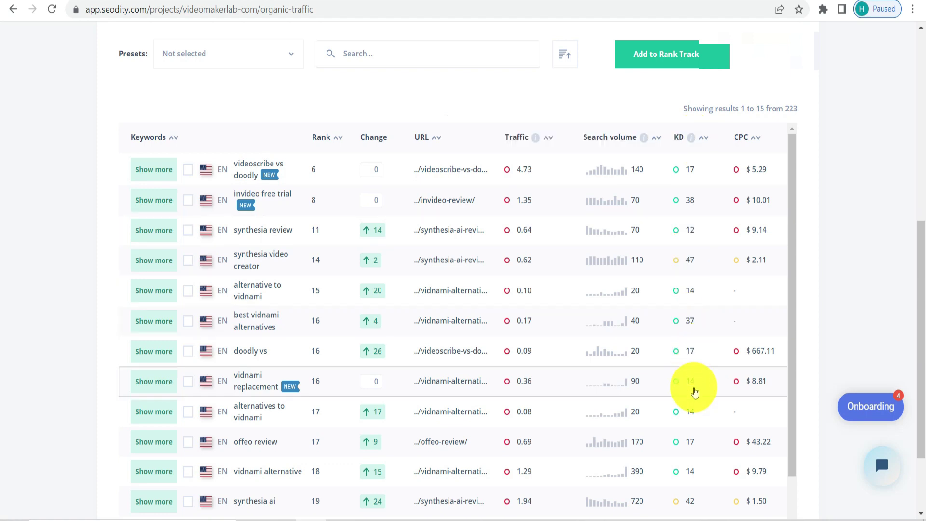
pyautogui.scroll(-2, 695, 386)
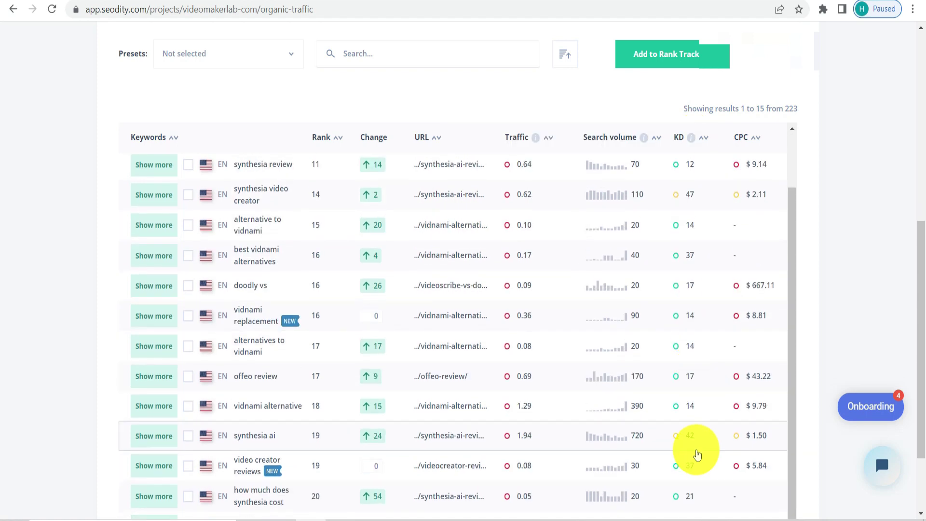
pyautogui.scroll(2, 697, 441)
pyautogui.scroll(2, 699, 384)
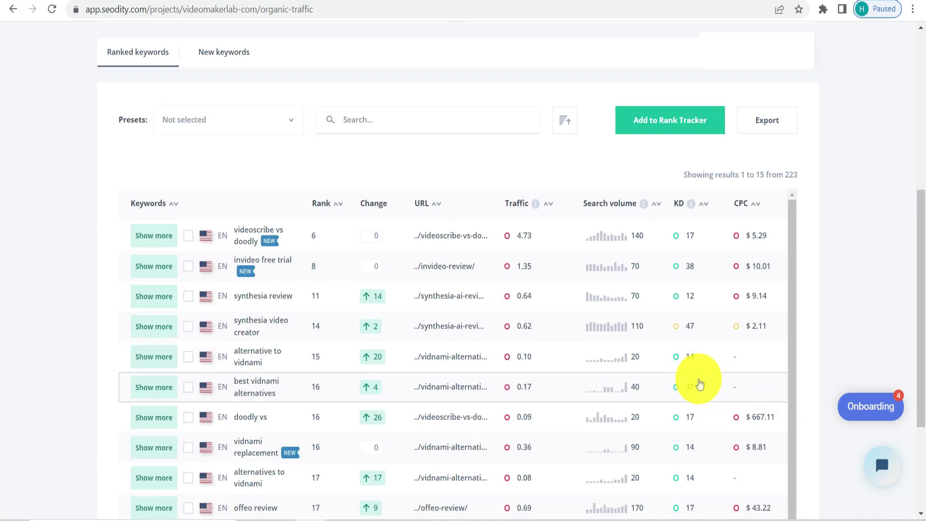
pyautogui.moveTo(690, 211)
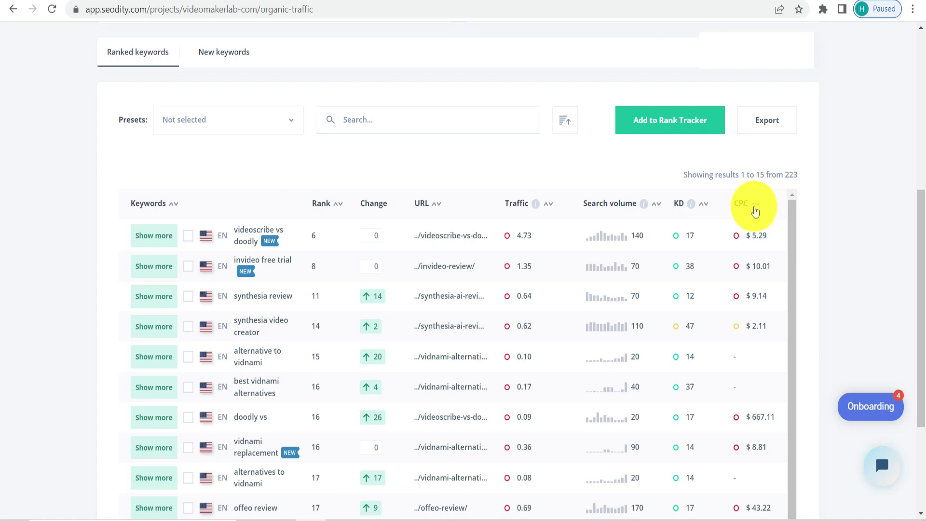
pyautogui.scroll(-2, 761, 314)
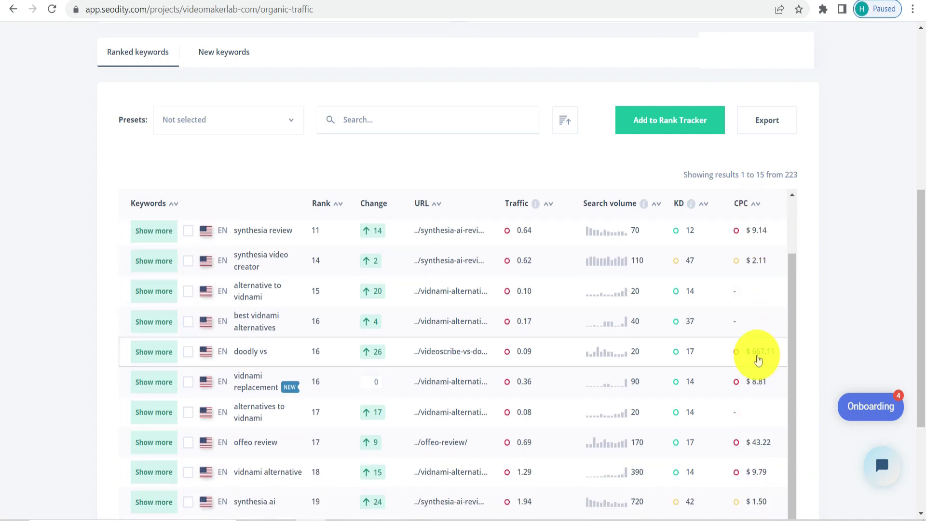
pyautogui.scroll(2, 747, 440)
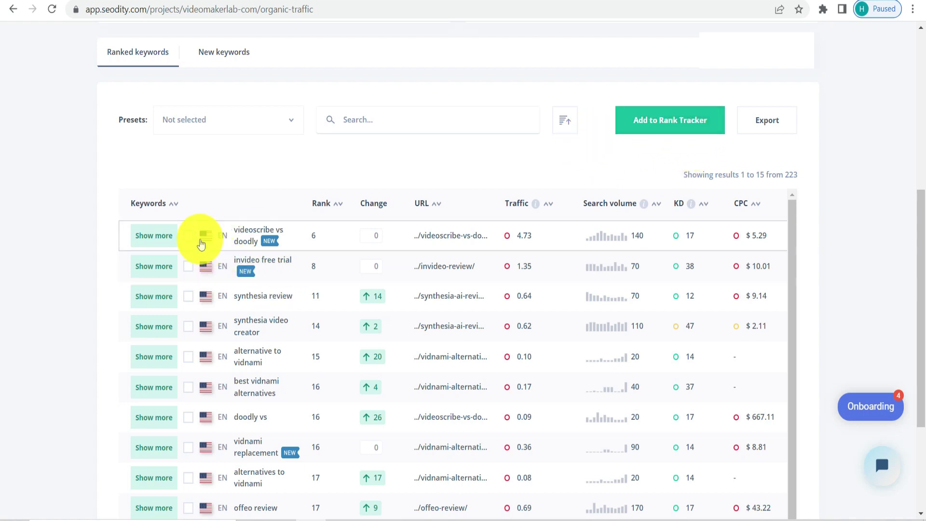
# Track videoscribe vs doodly, synthesia review, synthesia video creator and alternative to vidnami on desktop and mobile
pyautogui.click(188, 236)
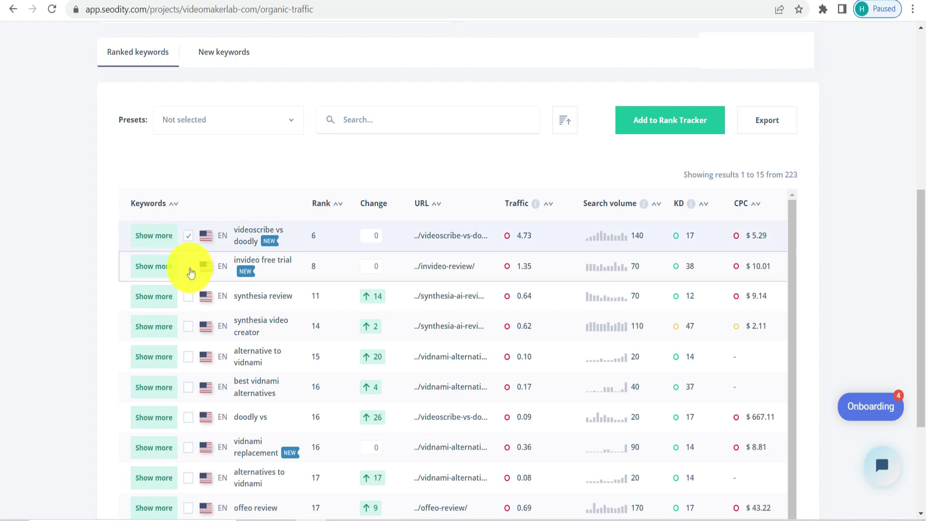
pyautogui.click(189, 296)
pyautogui.click(189, 329)
pyautogui.click(188, 357)
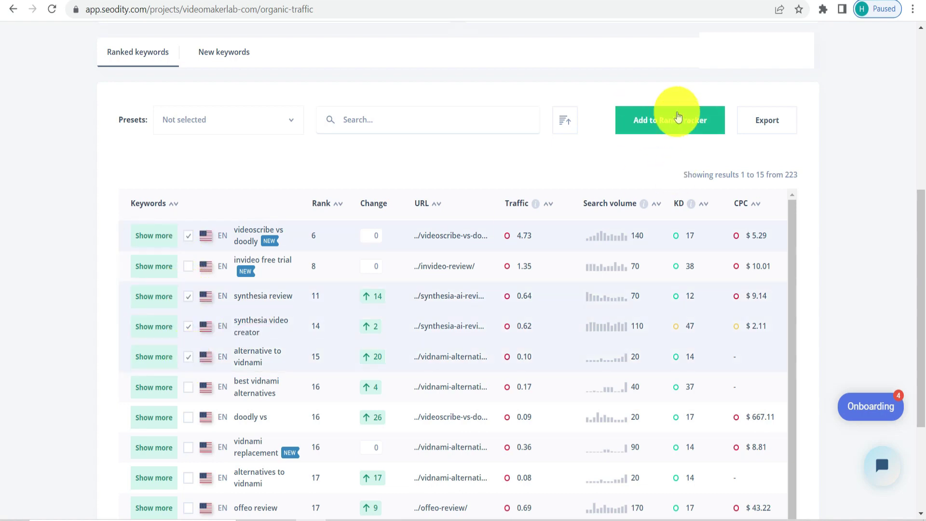
pyautogui.click(650, 119)
pyautogui.click(386, 381)
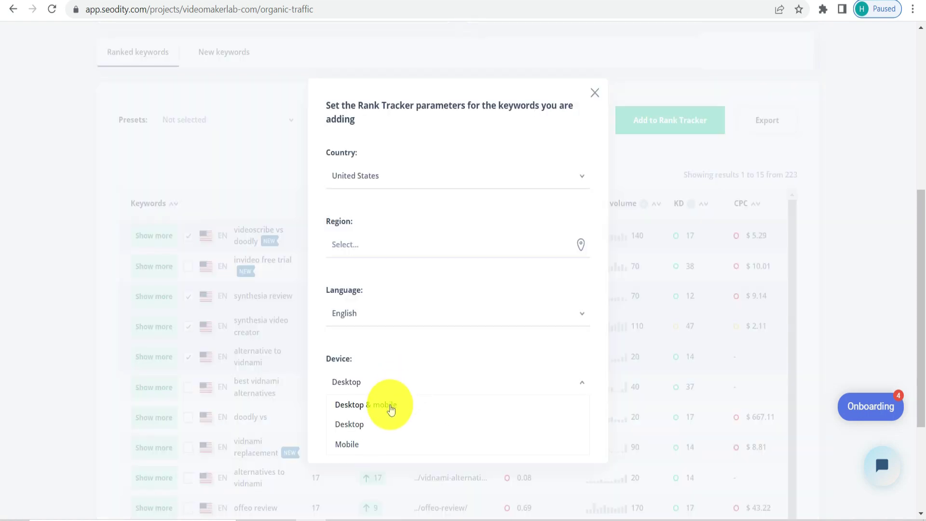
pyautogui.click(378, 406)
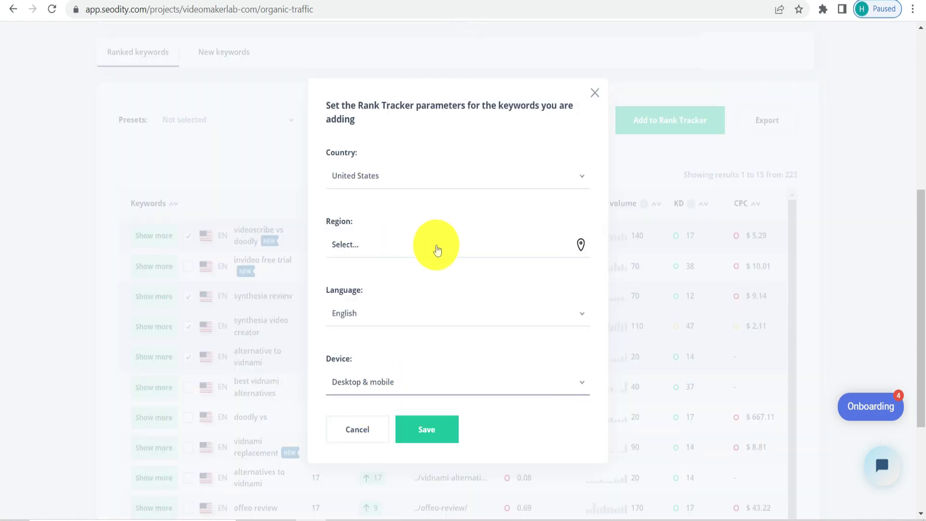
pyautogui.click(435, 431)
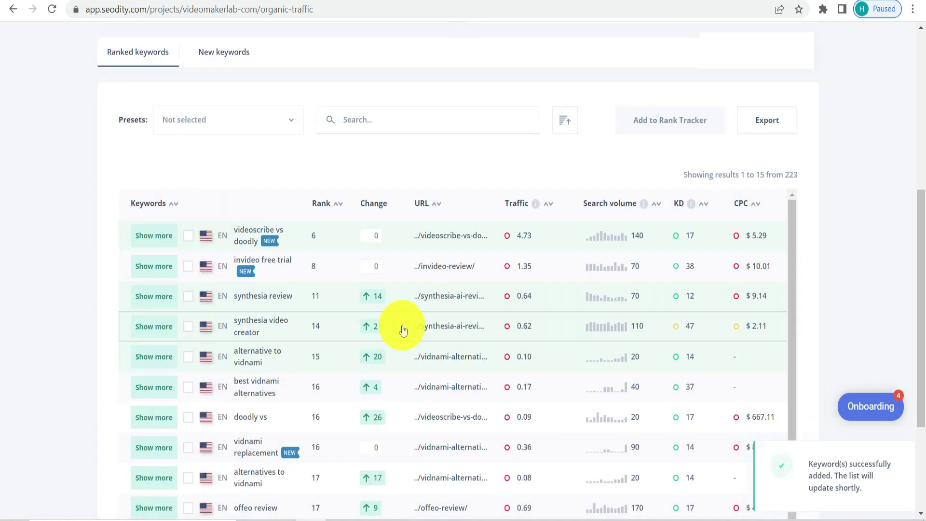
pyautogui.scroll(7, 383, 324)
# Check the Paid traffic report, then load the On-Site audit (220 errors, 391 warnings, 189 notices)
pyautogui.click(318, 99)
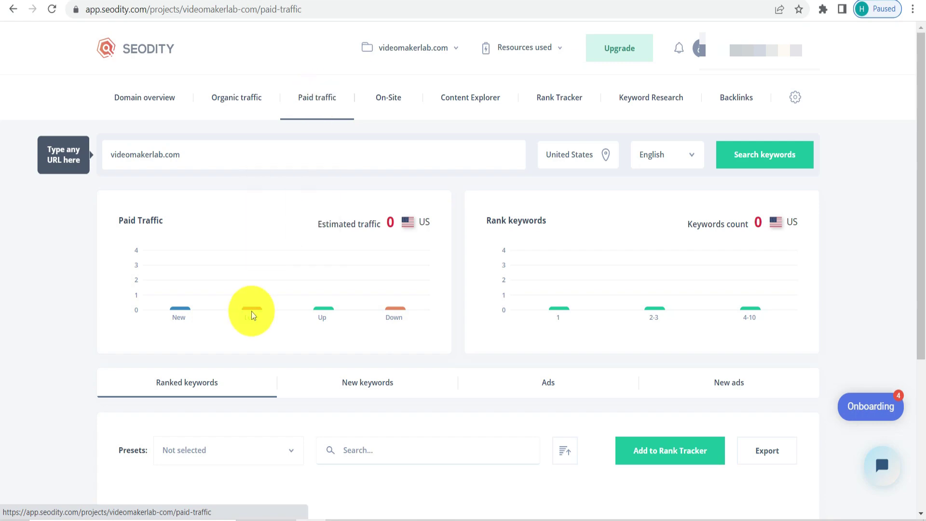
pyautogui.scroll(-4, 250, 311)
pyautogui.scroll(4, 304, 289)
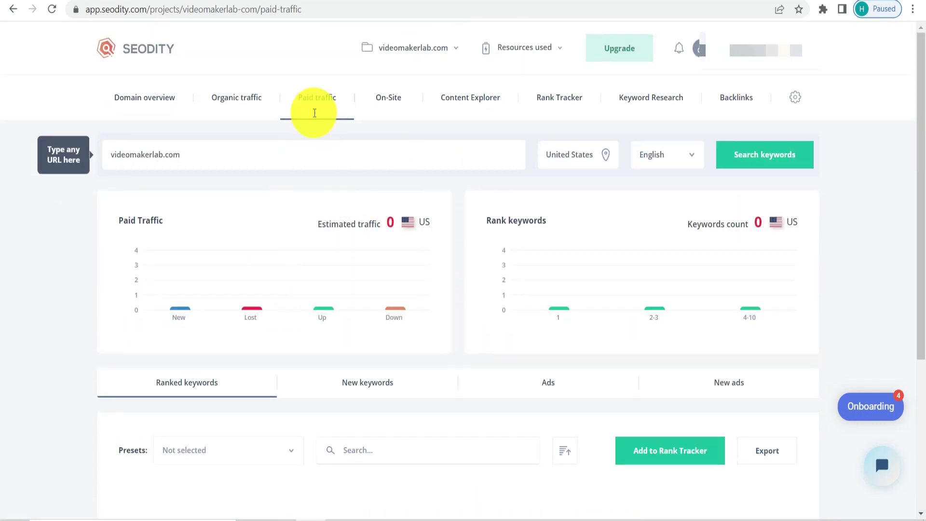
pyautogui.click(390, 106)
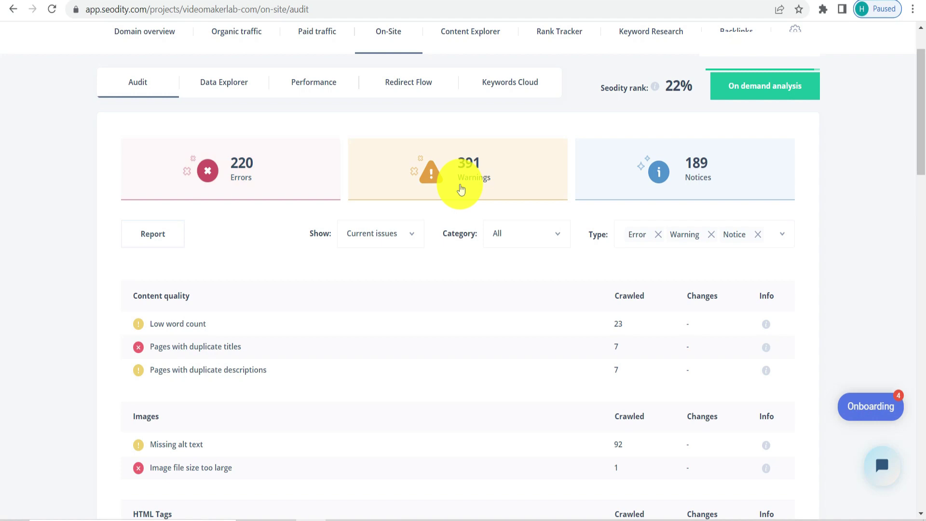
# Filter errors out of the audit issue list and scroll through the remaining issues
pyautogui.click(250, 178)
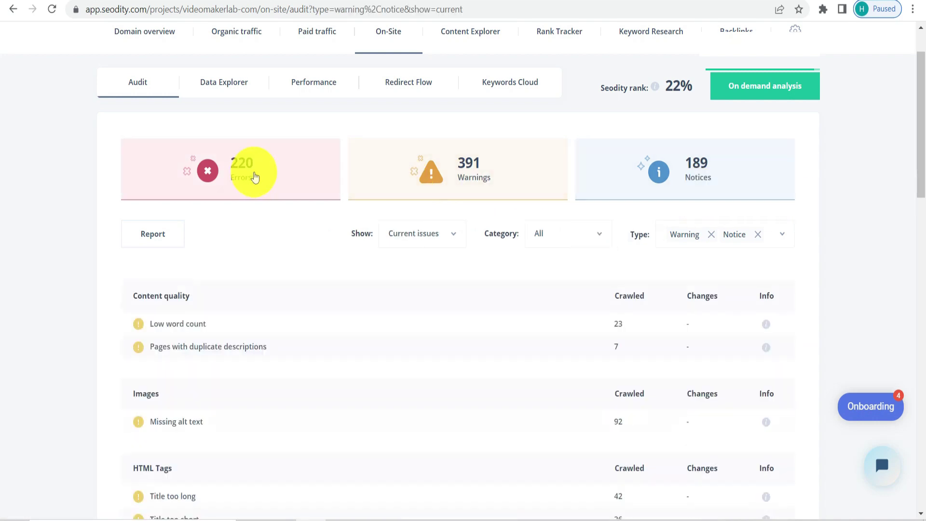
pyautogui.scroll(-3, 255, 176)
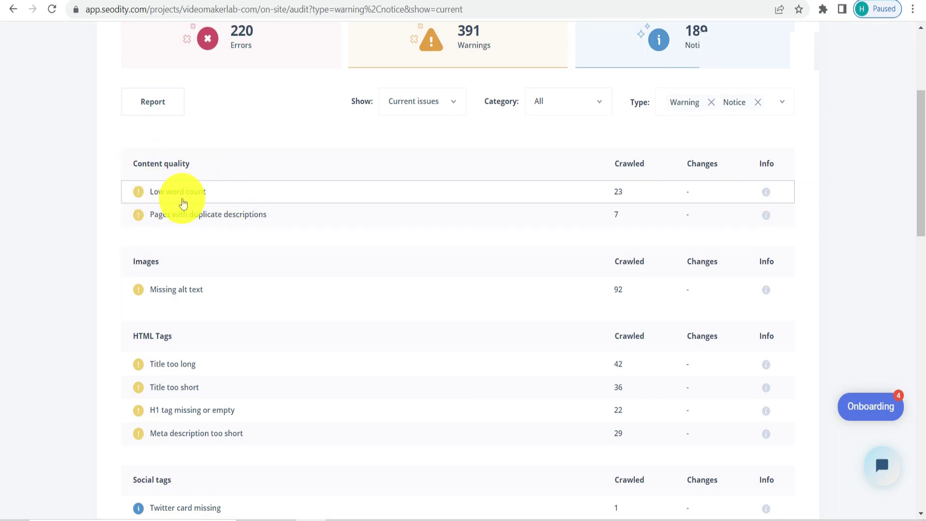
pyautogui.scroll(-5, 255, 208)
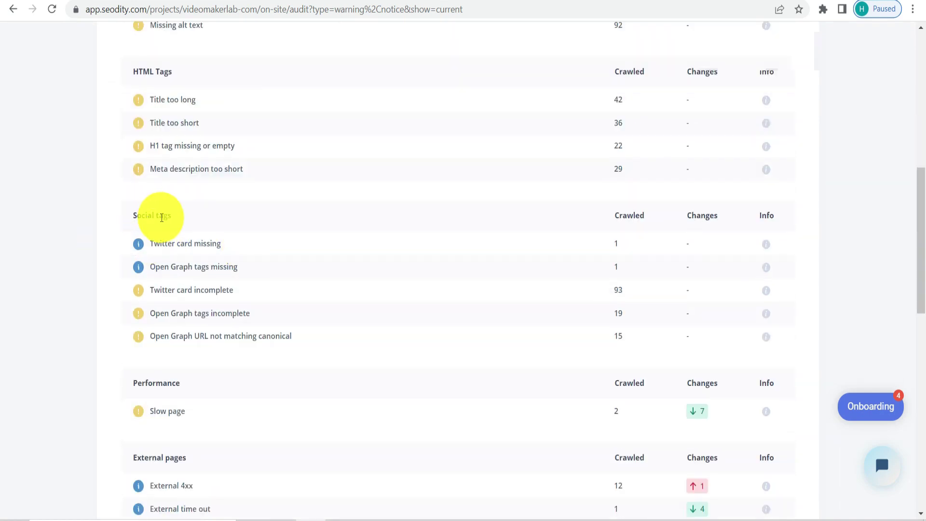
pyautogui.scroll(-10, 234, 224)
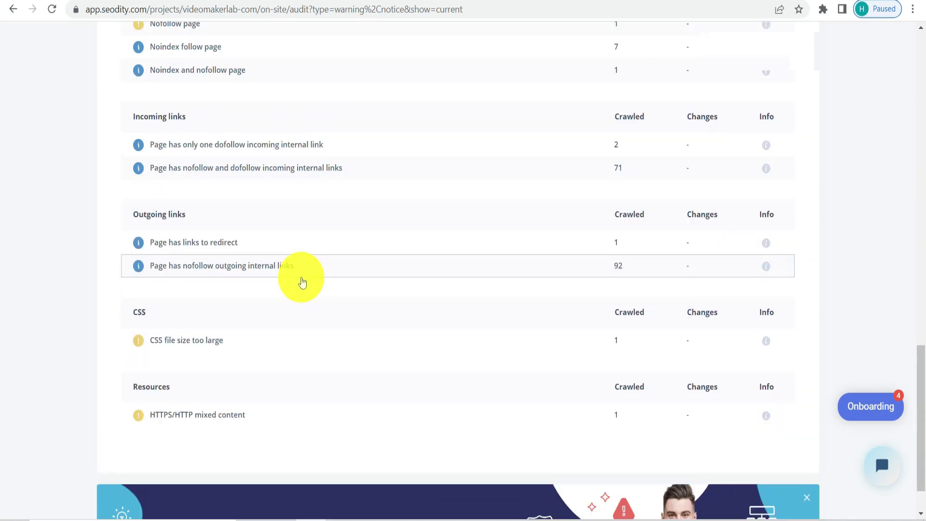
pyautogui.scroll(14, 301, 276)
pyautogui.scroll(5, 301, 276)
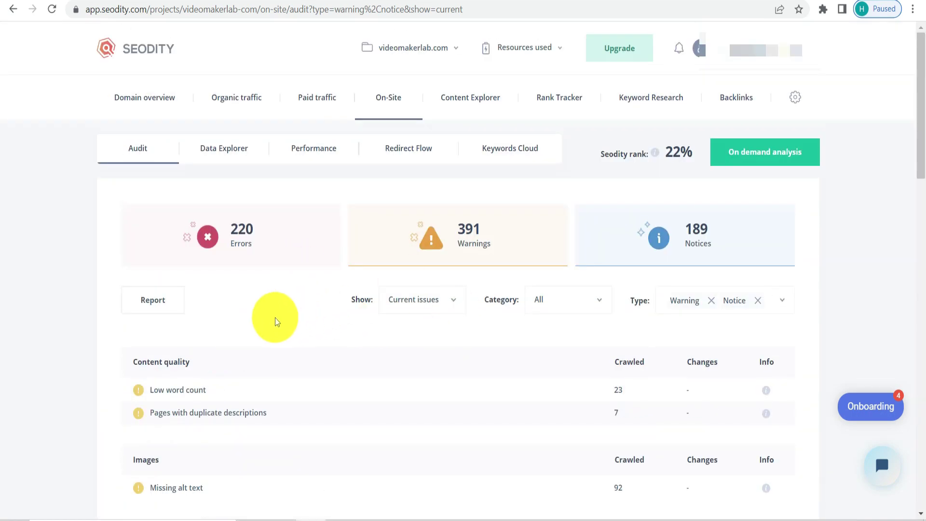
# Review the Lighthouse performance scores and the keyword cloud led by video at 0.68%
pyautogui.click(305, 149)
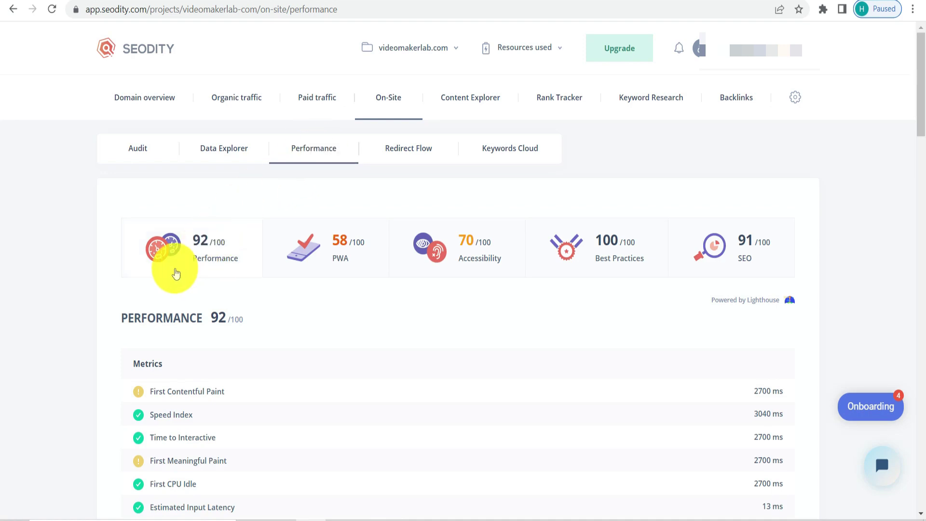
pyautogui.scroll(-3, 158, 244)
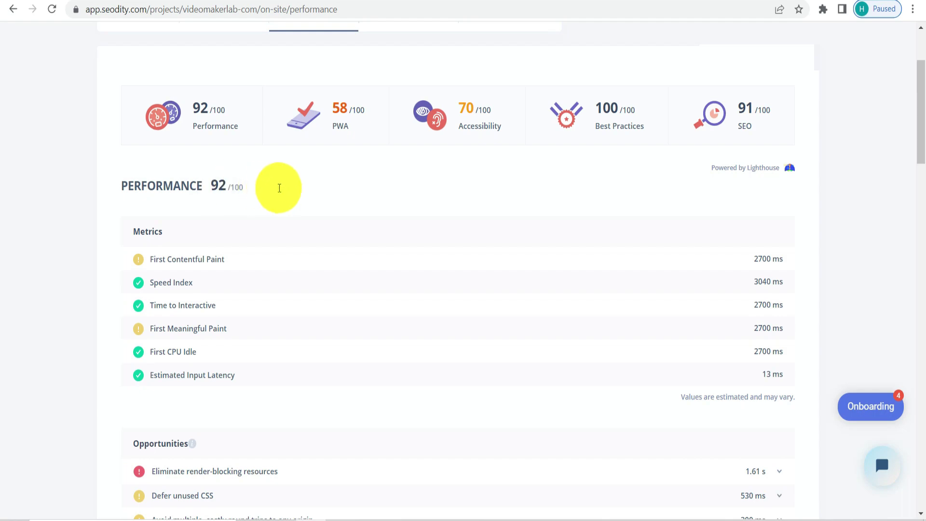
pyautogui.scroll(-3, 283, 190)
pyautogui.scroll(6, 286, 194)
pyautogui.click(512, 158)
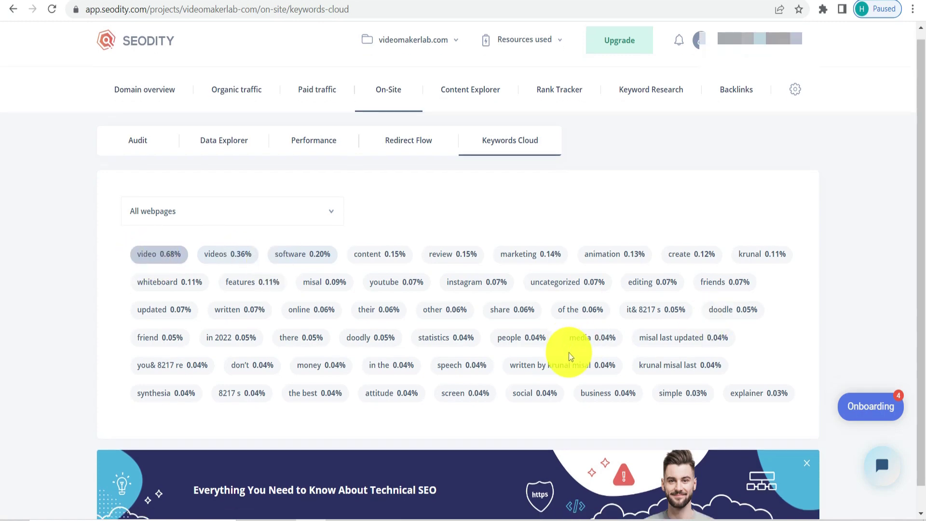
pyautogui.click(469, 104)
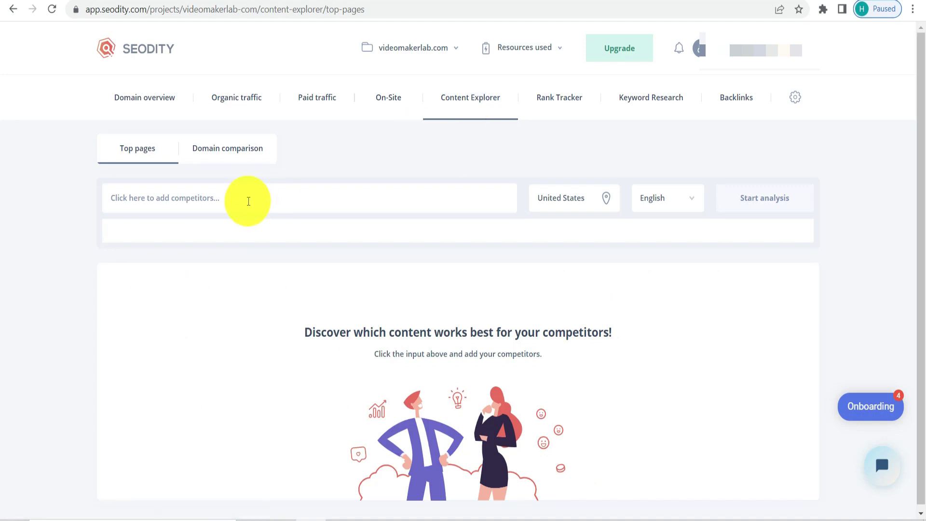
# Run a top-pages analysis of competitor jumpstreet.org
pyautogui.scroll(-1, 340, 350)
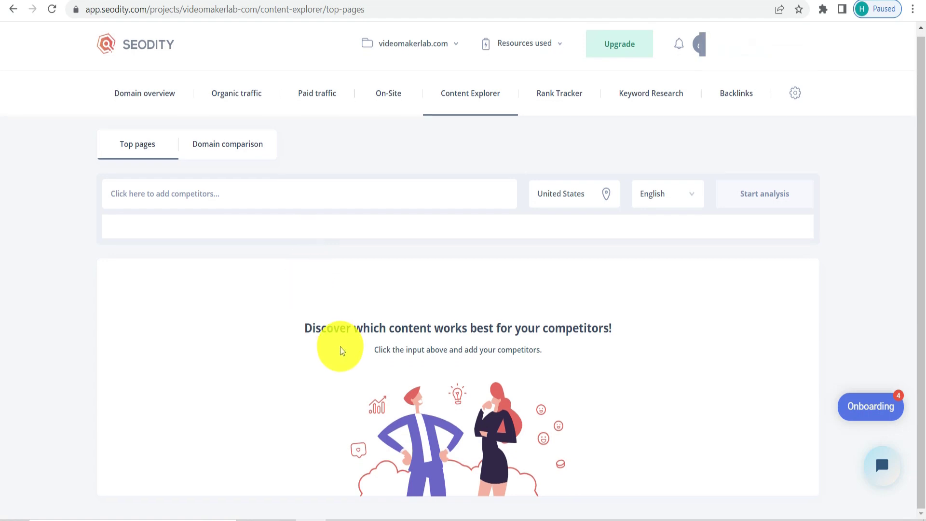
pyautogui.moveTo(357, 329); pyautogui.dragTo(621, 332)
pyautogui.click(622, 335)
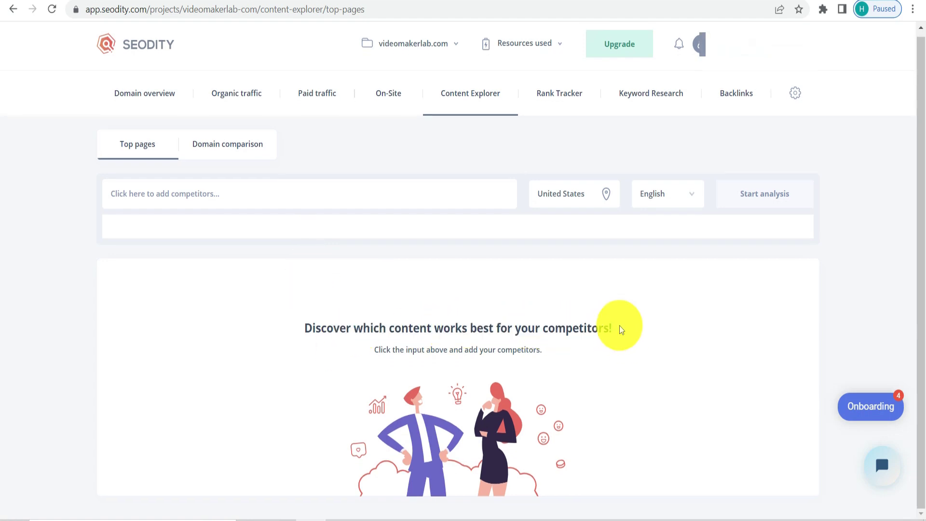
pyautogui.moveTo(623, 326); pyautogui.dragTo(327, 320)
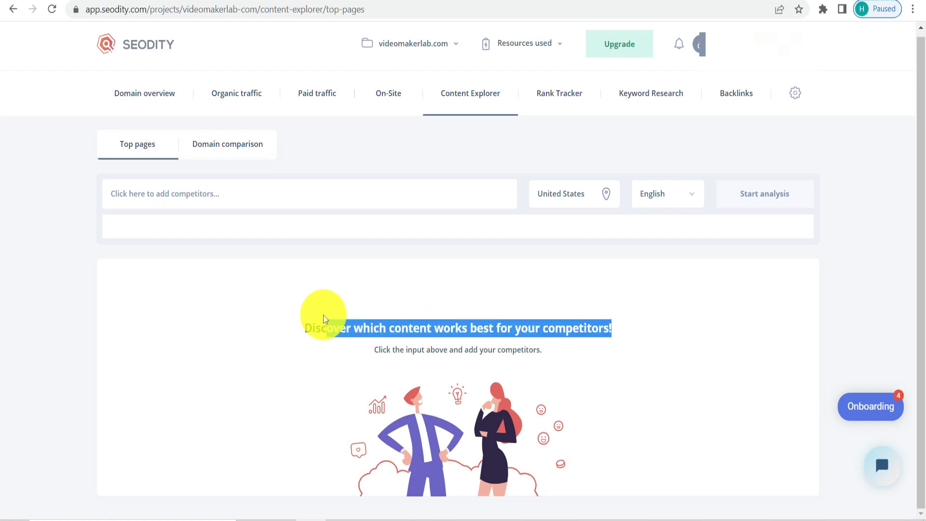
pyautogui.click(301, 322)
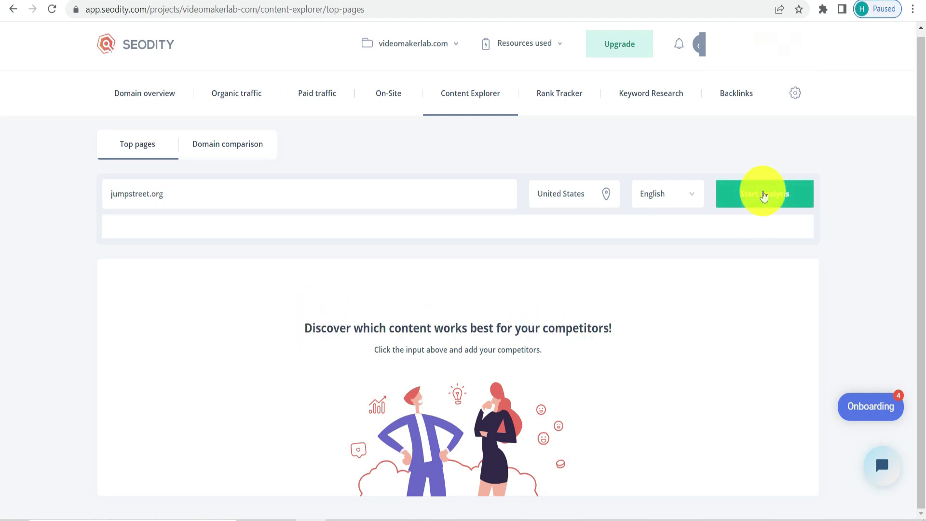
pyautogui.click(764, 195)
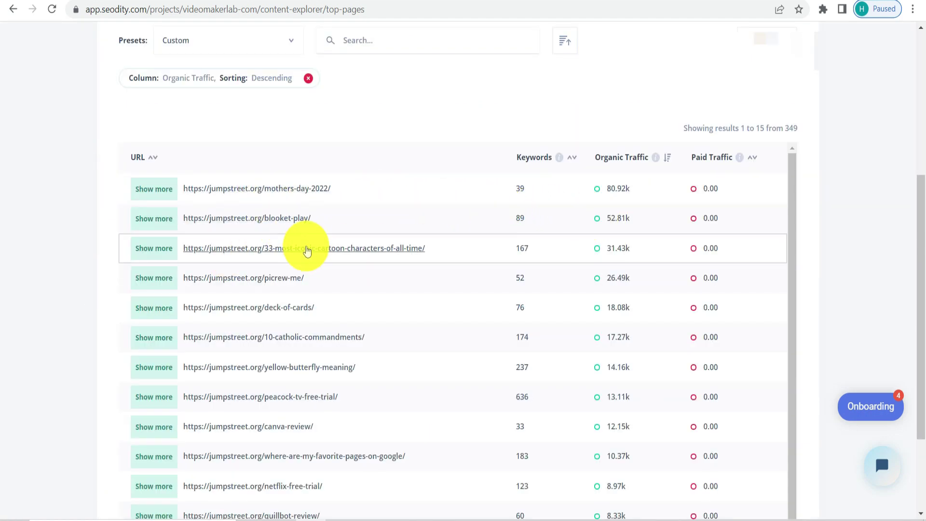
# Review jumpstreet.org's top pages listed by organic traffic in the results table
pyautogui.scroll(-2, 307, 250)
pyautogui.scroll(2, 310, 364)
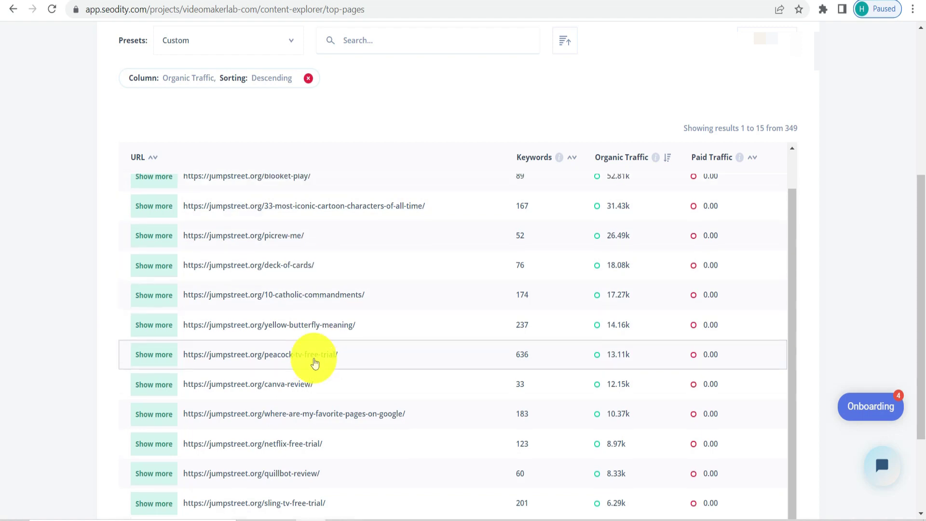
pyautogui.scroll(3, 554, 312)
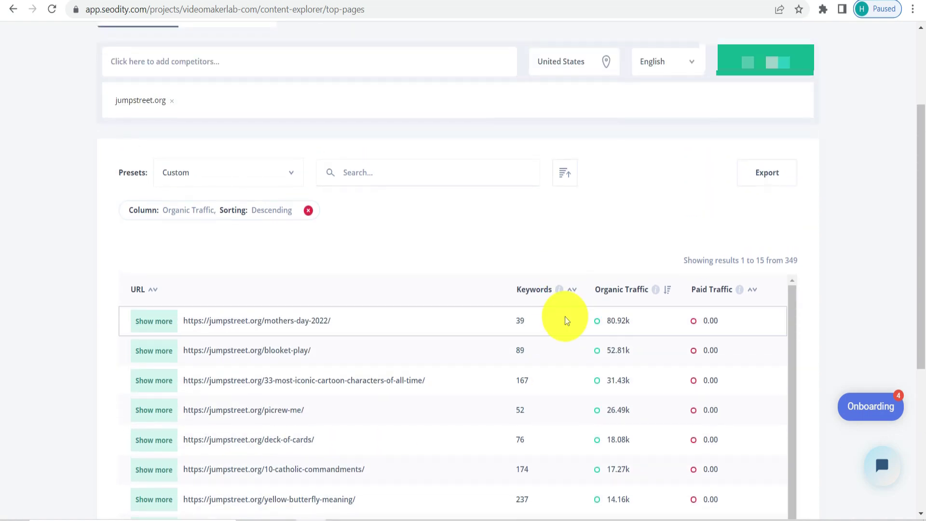
pyautogui.moveTo(563, 293)
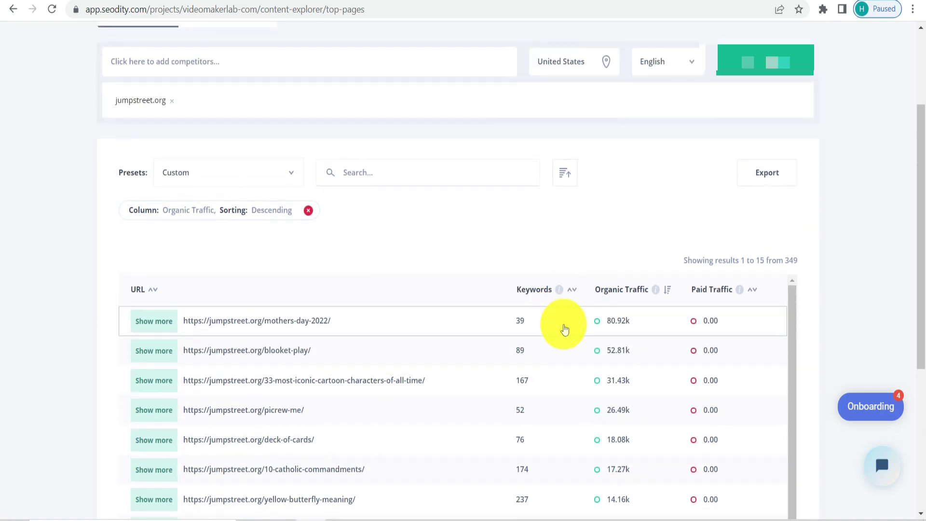
pyautogui.moveTo(656, 295)
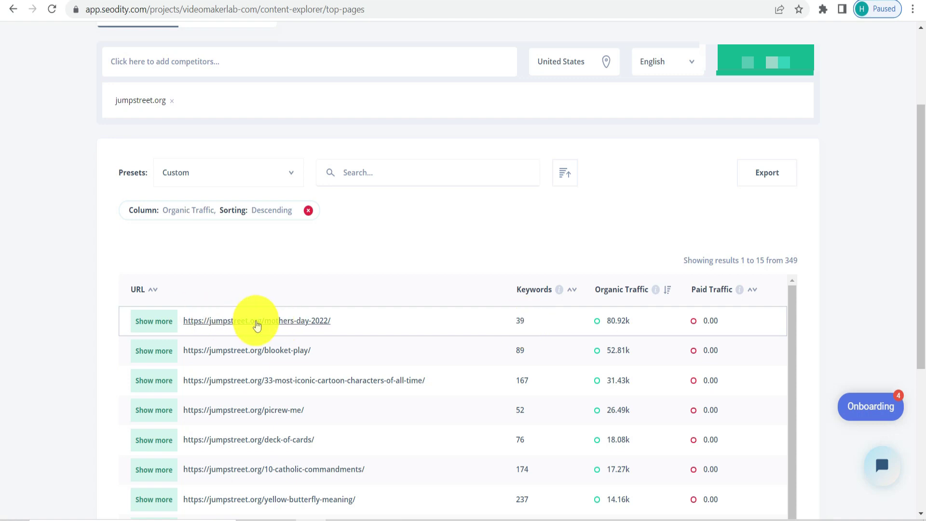
pyautogui.scroll(-6, 531, 371)
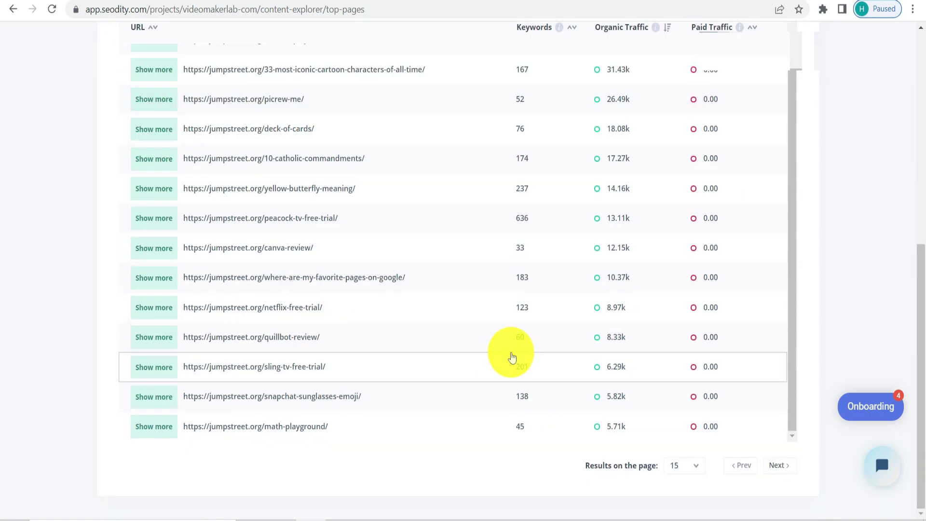
pyautogui.scroll(5, 407, 296)
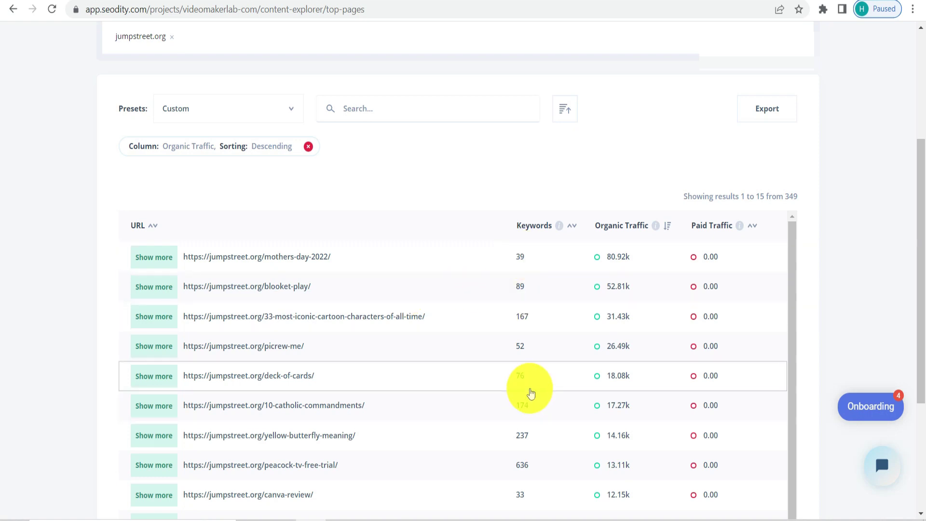
pyautogui.scroll(-1, 520, 304)
pyautogui.scroll(-1, 569, 292)
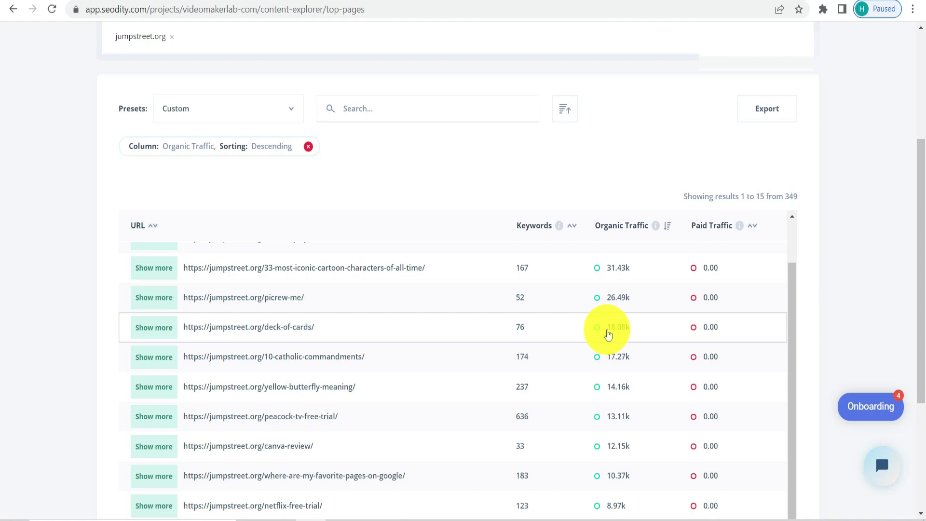
pyautogui.scroll(5, 609, 333)
pyautogui.click(553, 99)
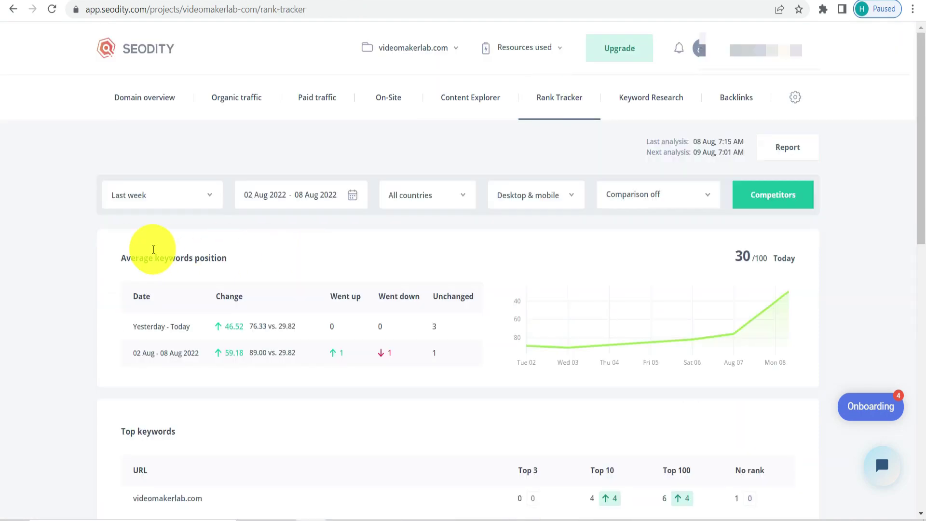
# Scroll through the Rank Tracker table of tracked keyword positions and their changes
pyautogui.scroll(-10, 81, 223)
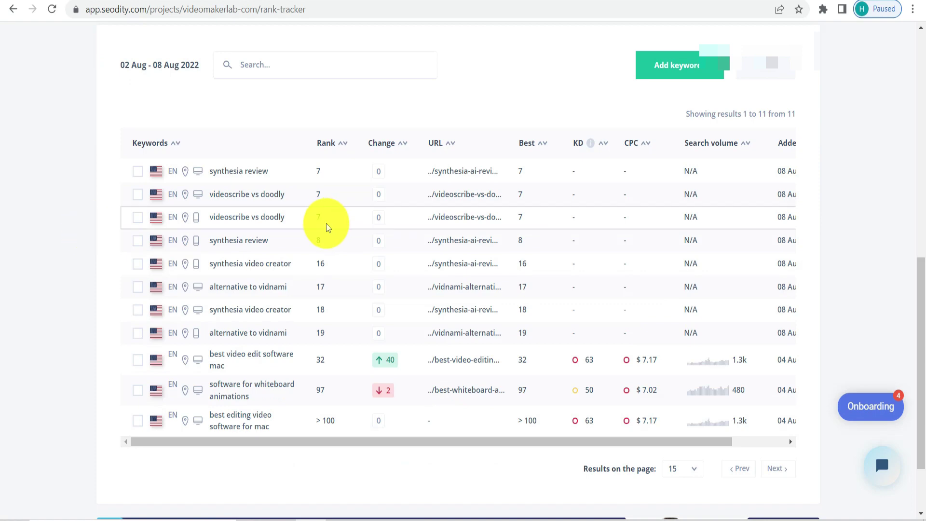
pyautogui.scroll(-1, 324, 226)
pyautogui.scroll(-1, 77, 254)
pyautogui.scroll(2, 70, 242)
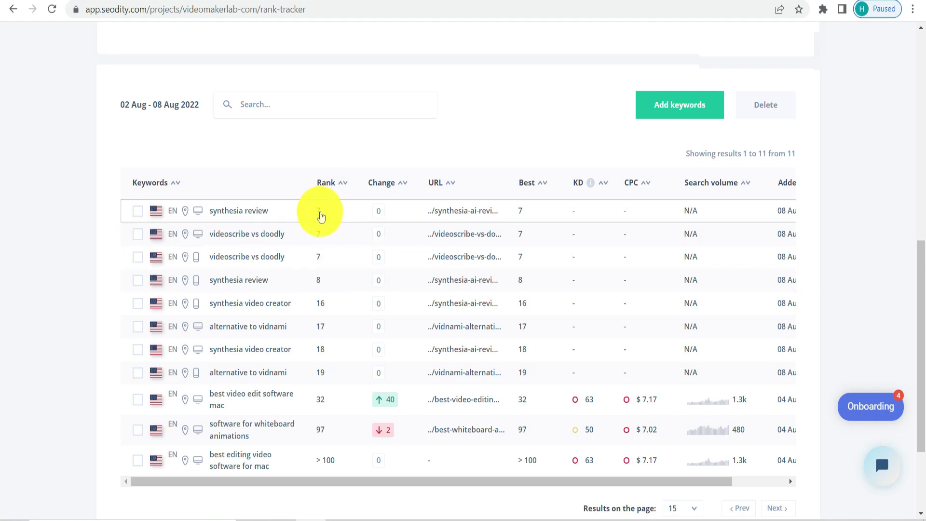
pyautogui.scroll(-1, 327, 262)
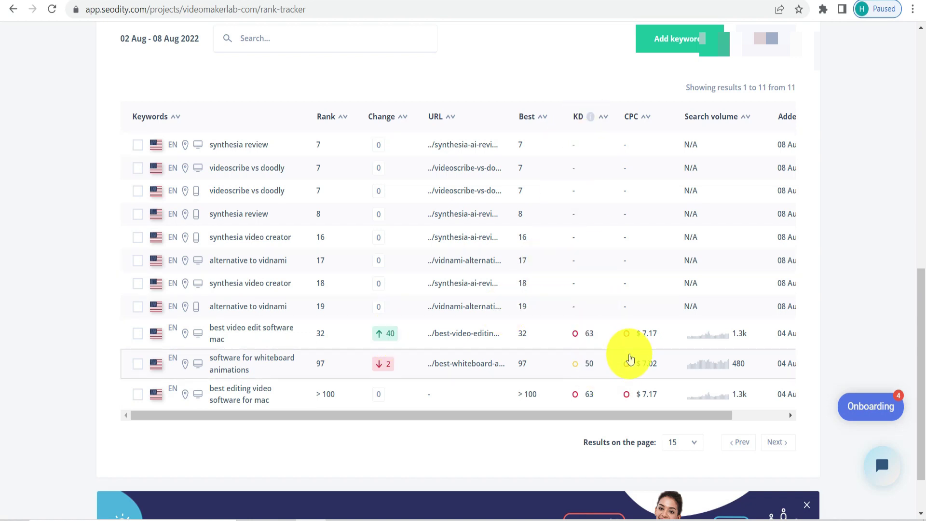
pyautogui.scroll(1, 631, 302)
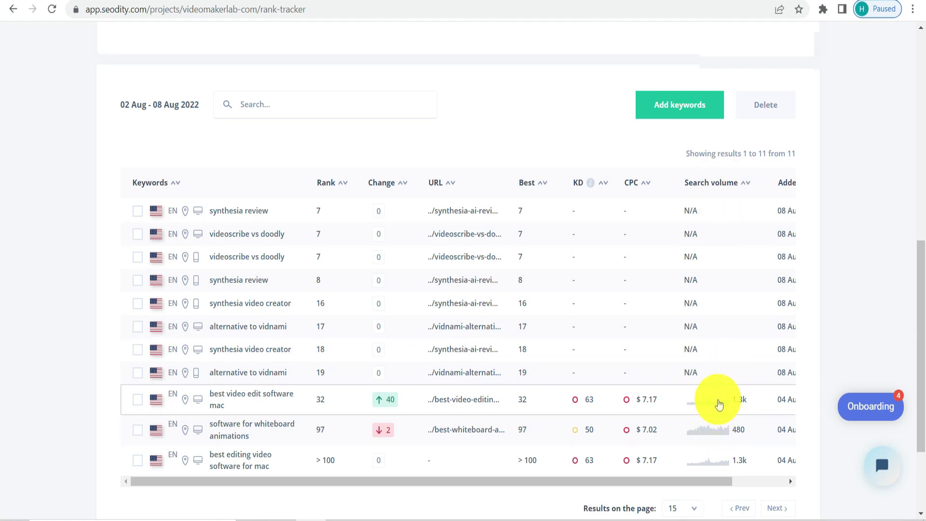
pyautogui.scroll(-1, 724, 372)
pyautogui.click(656, 99)
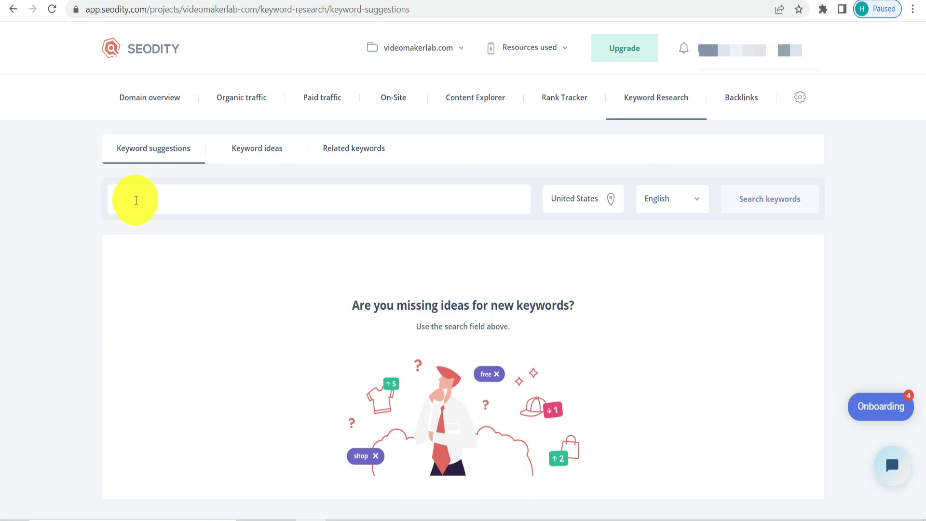
# Search US English keyword suggestions for 'how to grow instagram account' and browse the 137 results
pyautogui.write('how to grow instagram account')
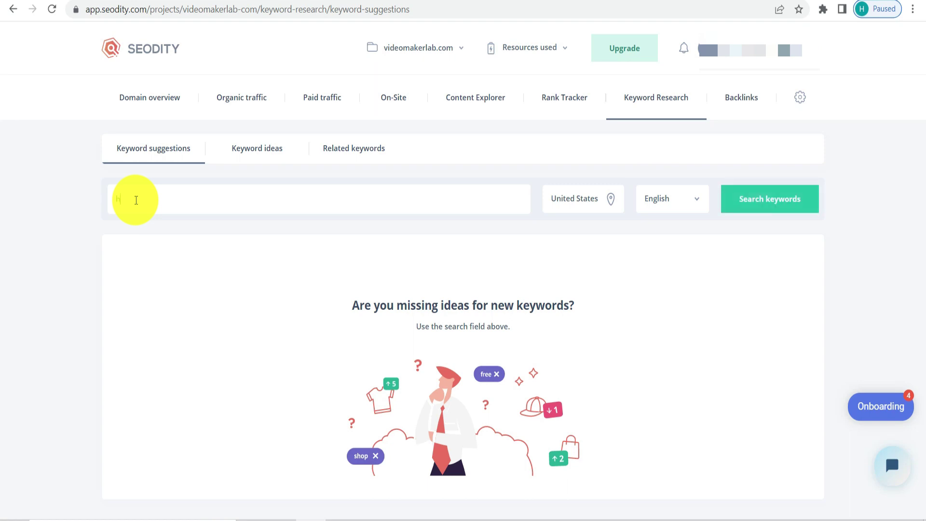
pyautogui.hotkey('ctrl', 'a')
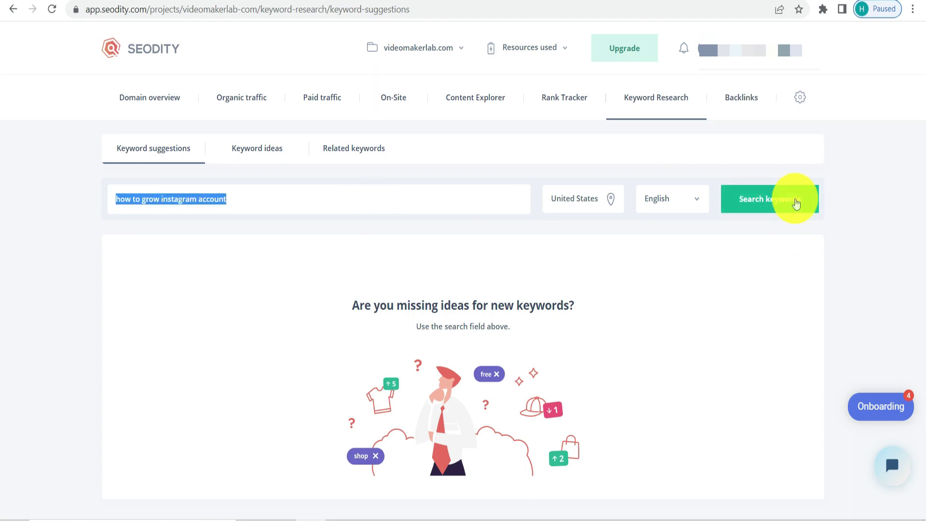
pyautogui.click(796, 200)
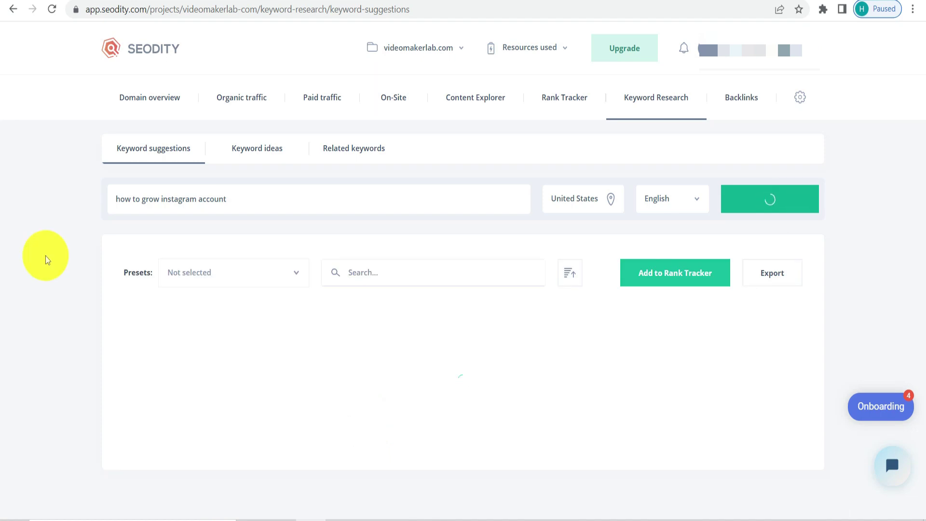
pyautogui.scroll(-4, 244, 212)
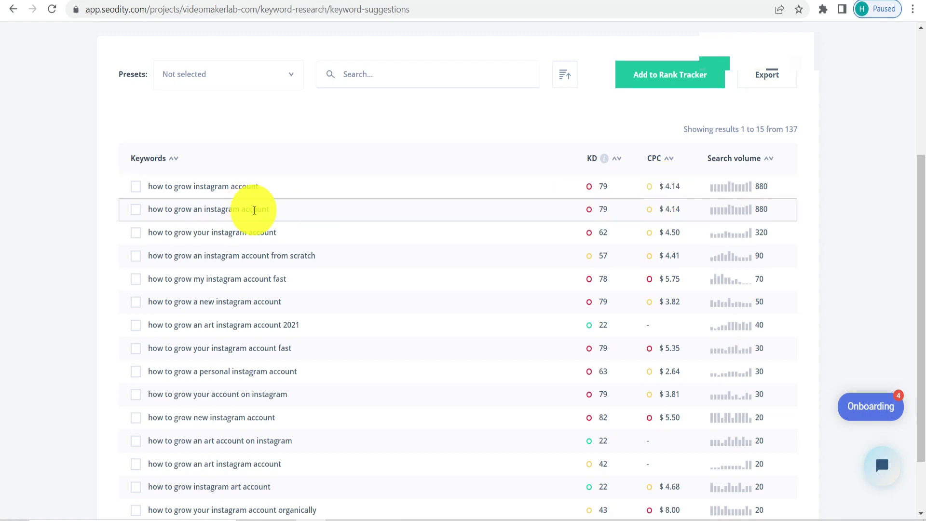
pyautogui.scroll(-2, 263, 213)
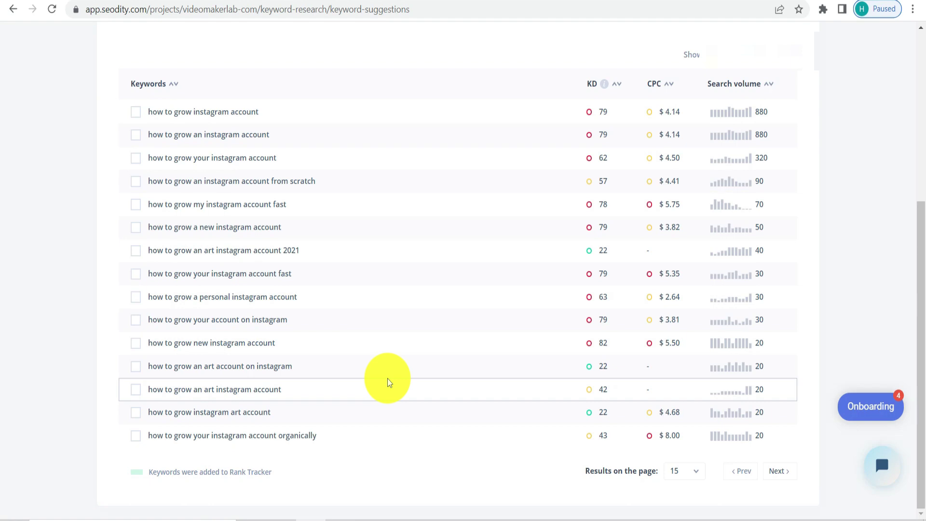
pyautogui.scroll(2, 388, 381)
pyautogui.scroll(-1, 352, 371)
pyautogui.scroll(-2, 290, 396)
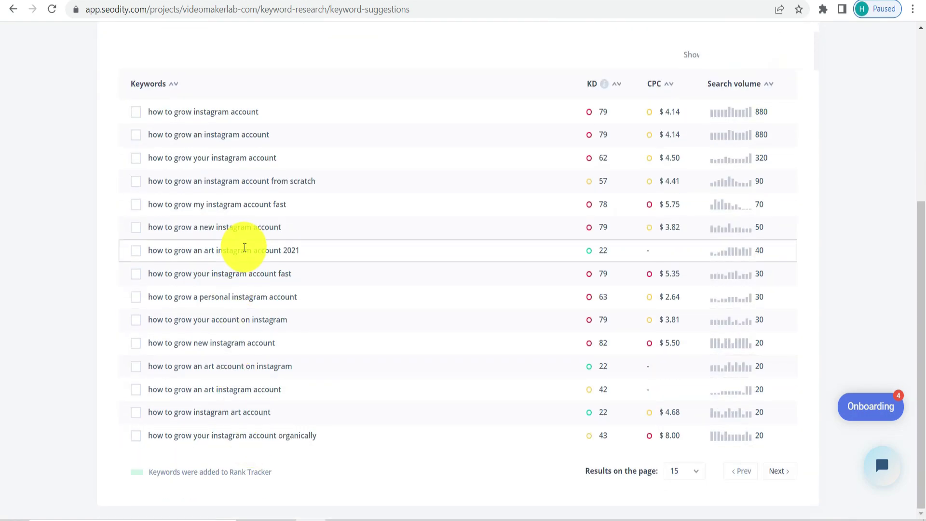
pyautogui.scroll(5, 238, 313)
# Switch to Keyword ideas for 'how to grow instagram account' and browse the 41.97k results
pyautogui.click(246, 159)
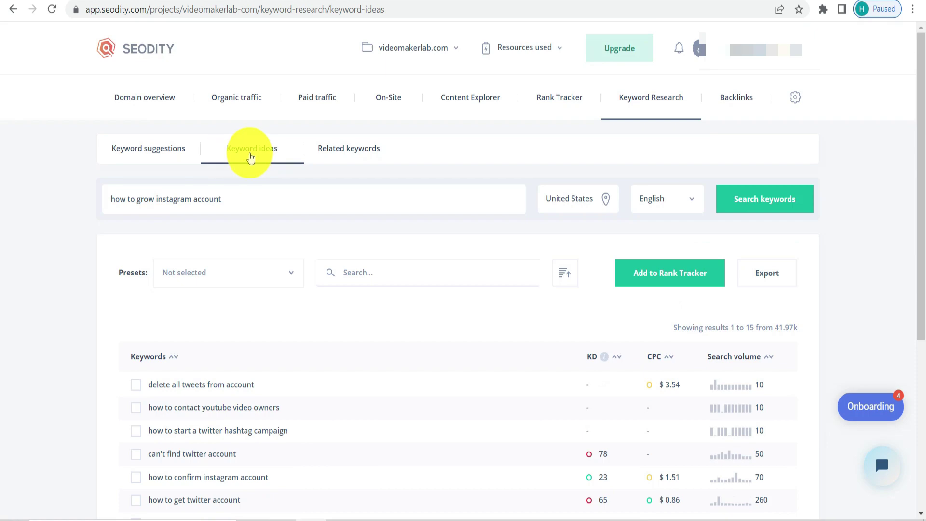
pyautogui.scroll(-4, 217, 220)
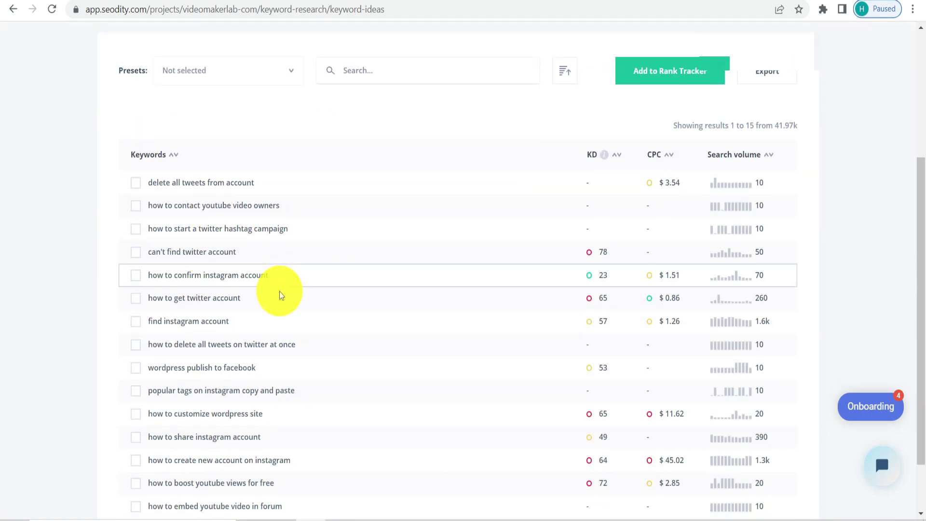
pyautogui.scroll(-2, 279, 291)
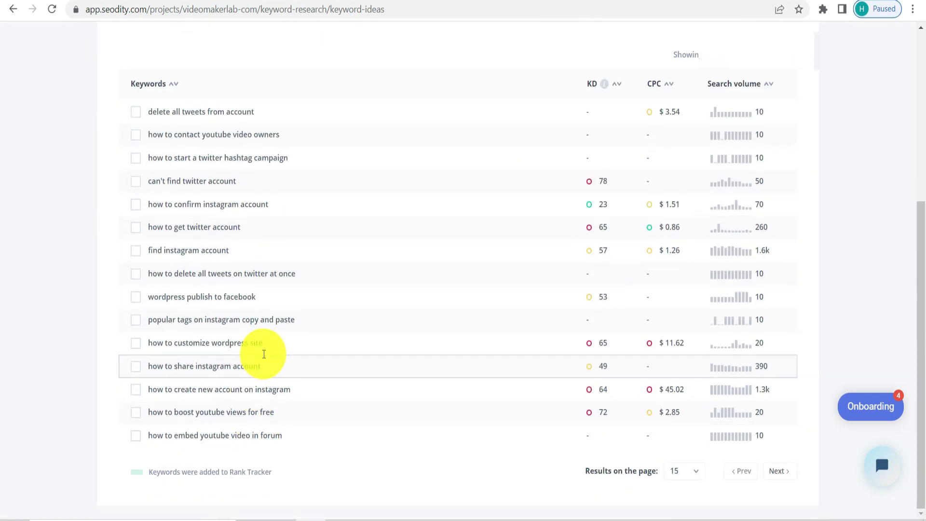
pyautogui.scroll(6, 264, 354)
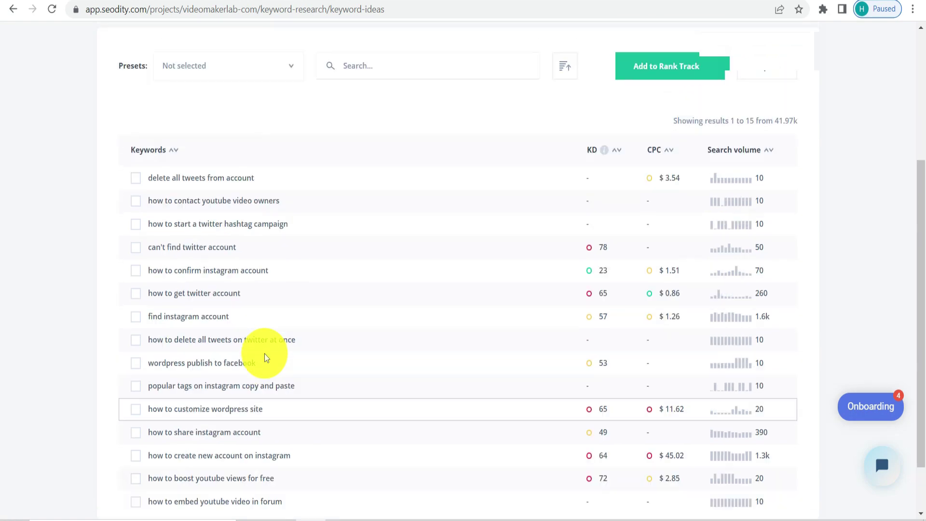
# Review the nine related keywords, then open the videomakerlab.com Backlinks report showing 2.42k dofollow links
pyautogui.click(333, 140)
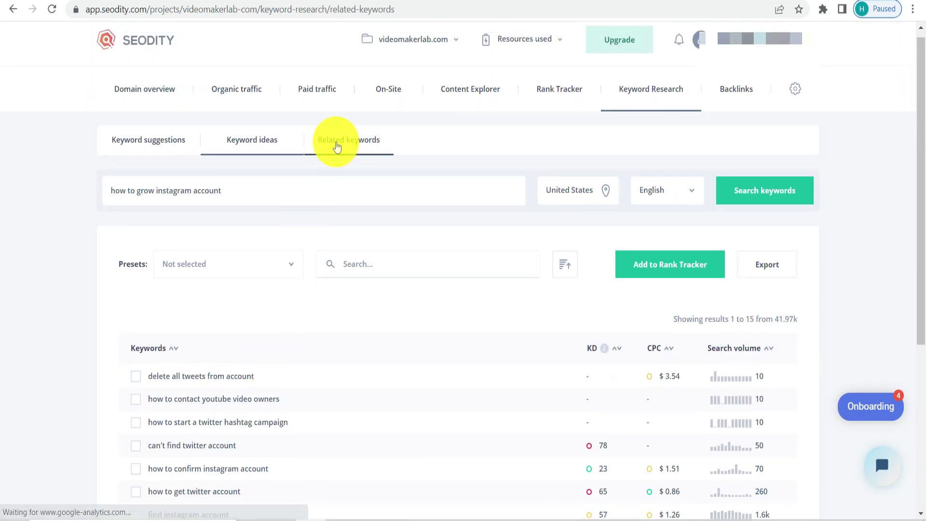
pyautogui.scroll(-3, 231, 337)
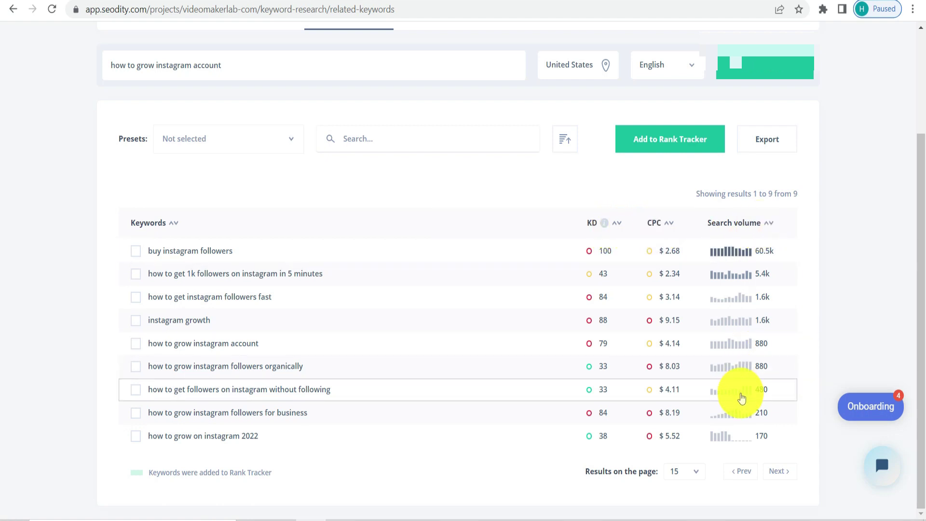
pyautogui.scroll(3, 743, 217)
pyautogui.click(730, 107)
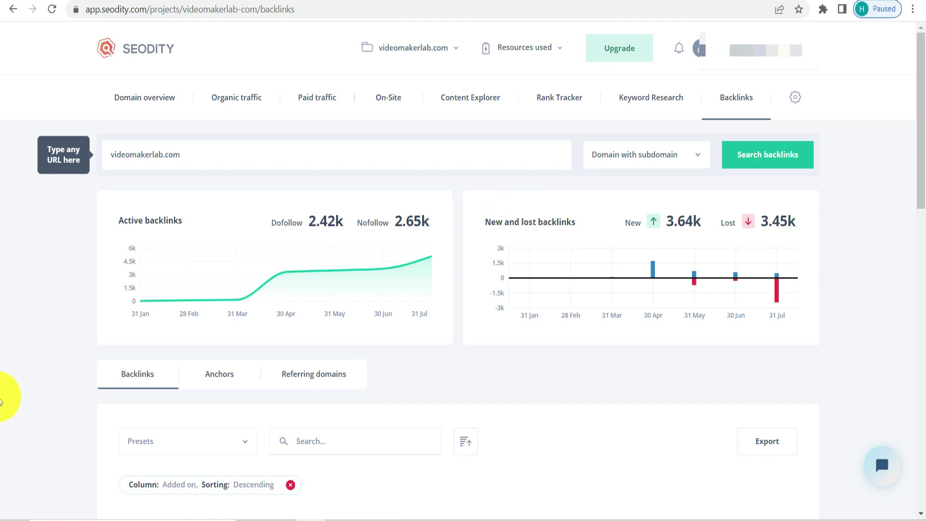
pyautogui.scroll(-7, 16, 372)
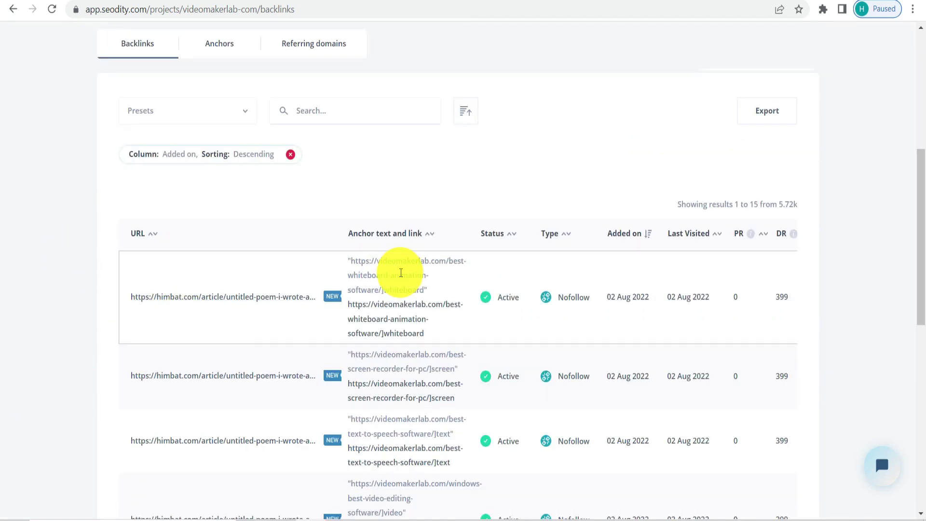
pyautogui.scroll(-1, 340, 310)
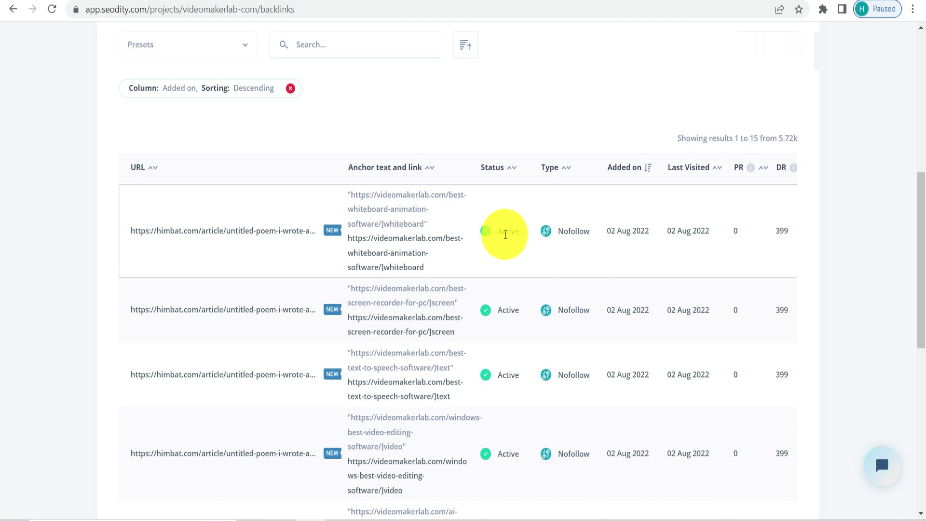
pyautogui.scroll(-6, 506, 241)
pyautogui.scroll(8, 501, 313)
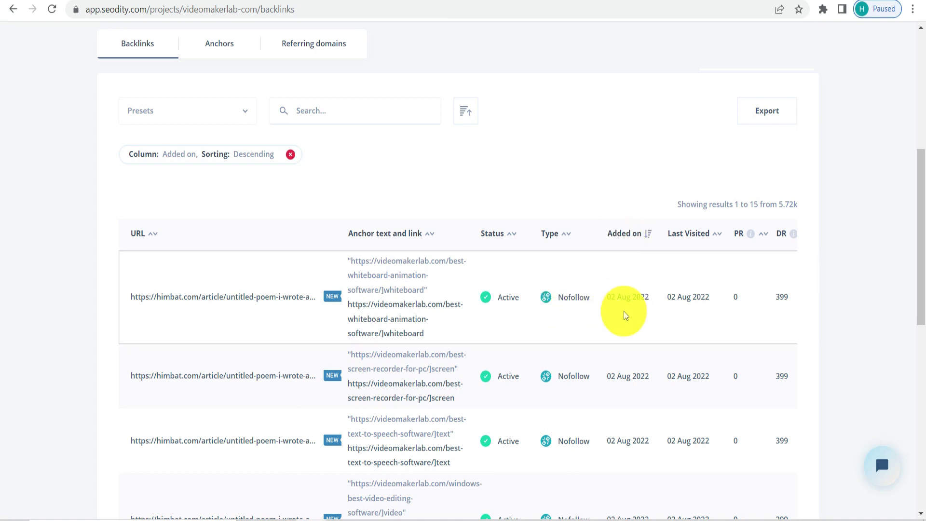
pyautogui.moveTo(751, 240)
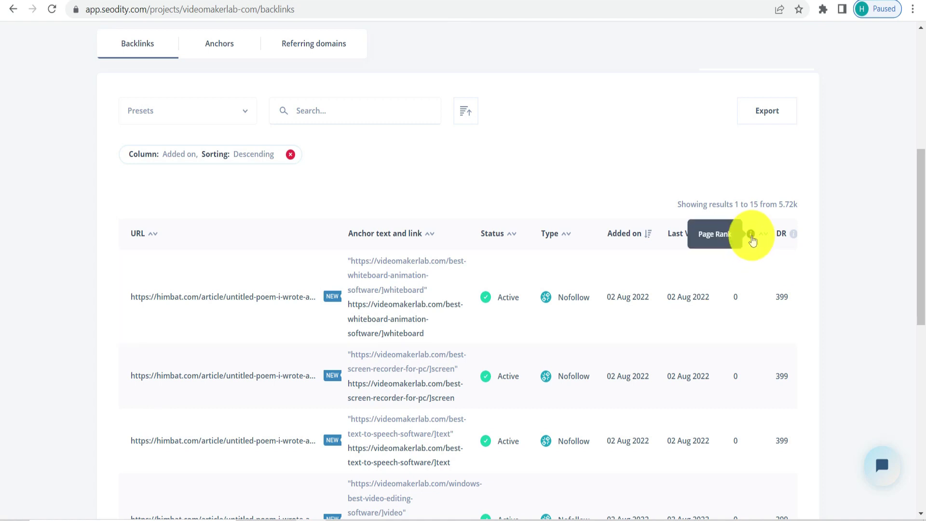
pyautogui.moveTo(795, 239)
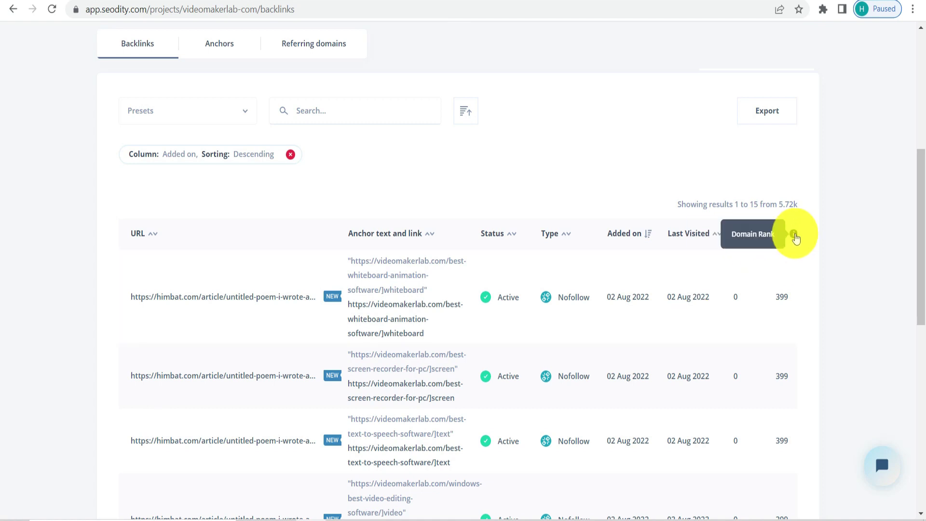
pyautogui.scroll(1, 796, 238)
pyautogui.moveTo(749, 307)
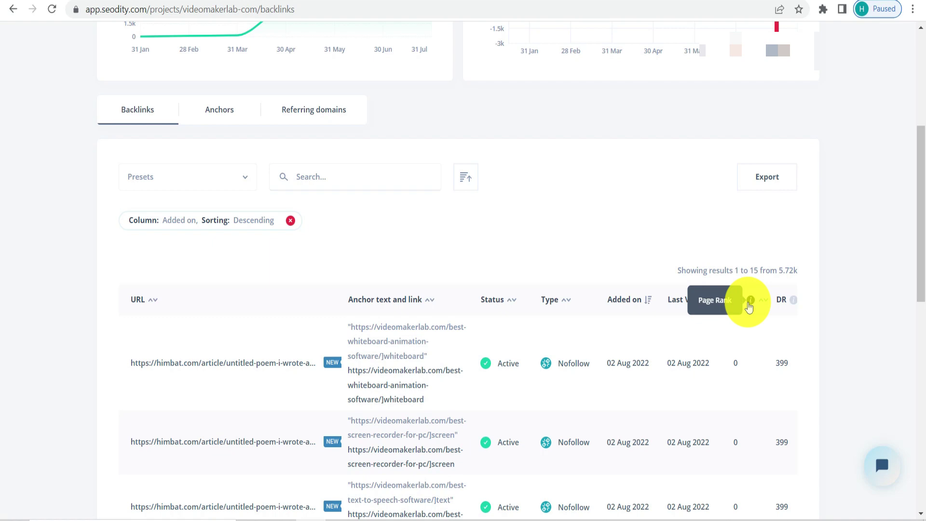
pyautogui.scroll(3, 786, 311)
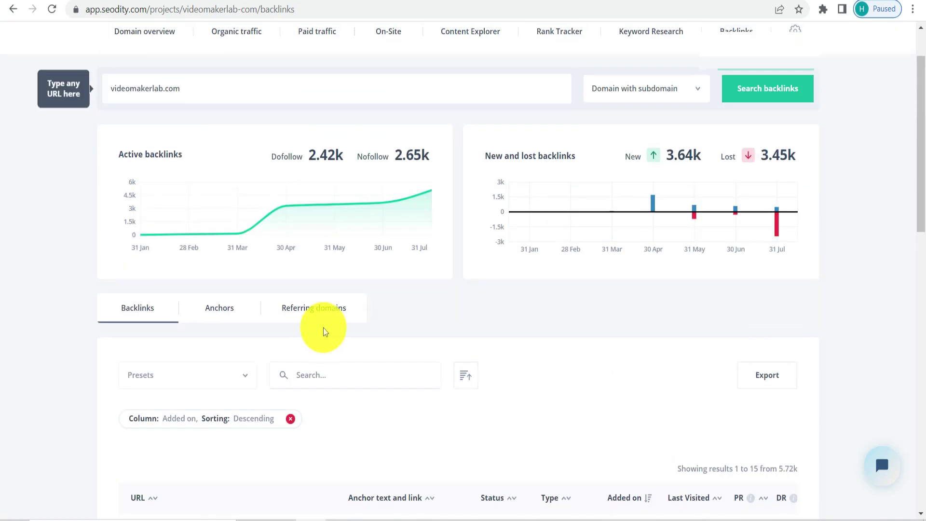
# Browse the 241 referring domains by link count, led by youhaveocd.com with 4529 links
pyautogui.click(308, 311)
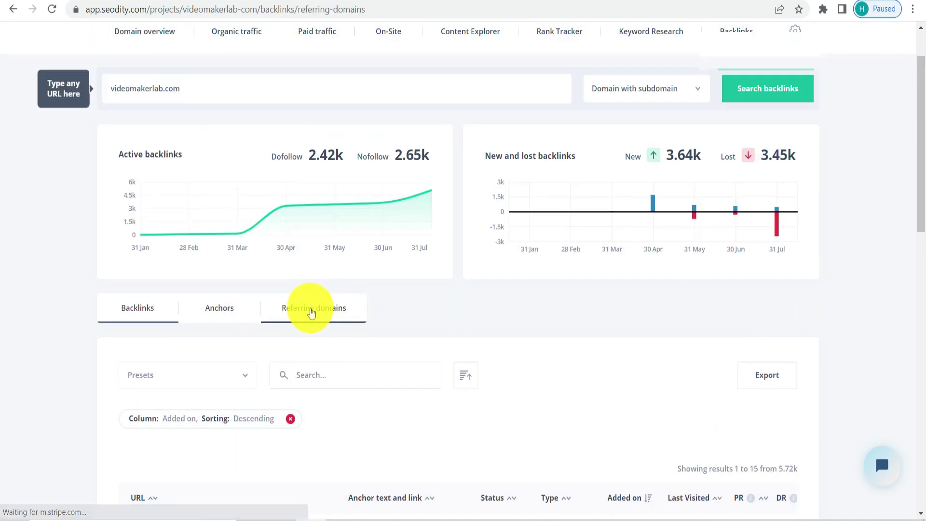
pyautogui.scroll(-3, 309, 309)
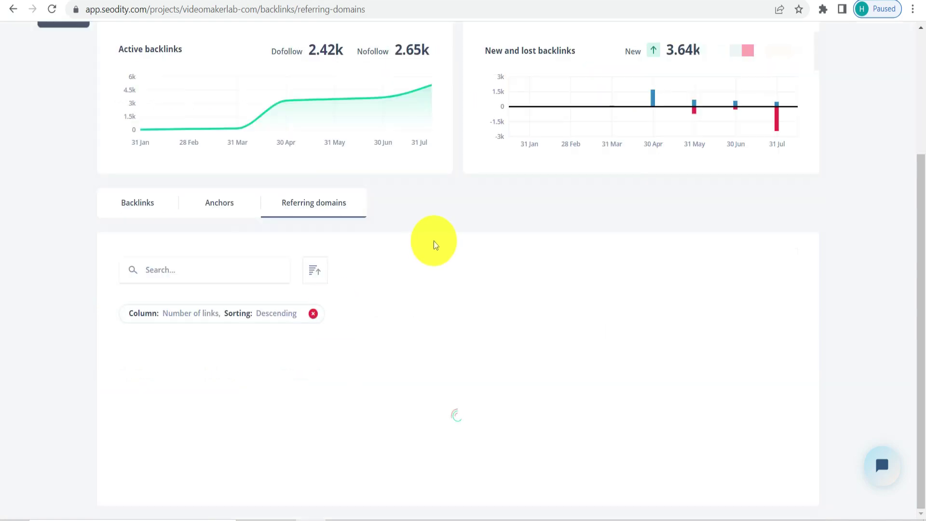
pyautogui.scroll(-2, 338, 259)
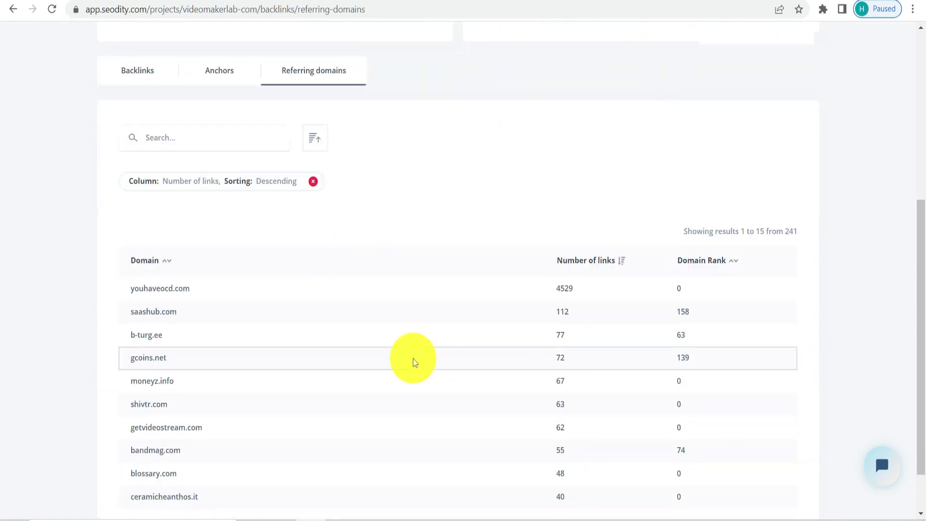
pyautogui.scroll(-1, 265, 334)
pyautogui.scroll(6, 270, 355)
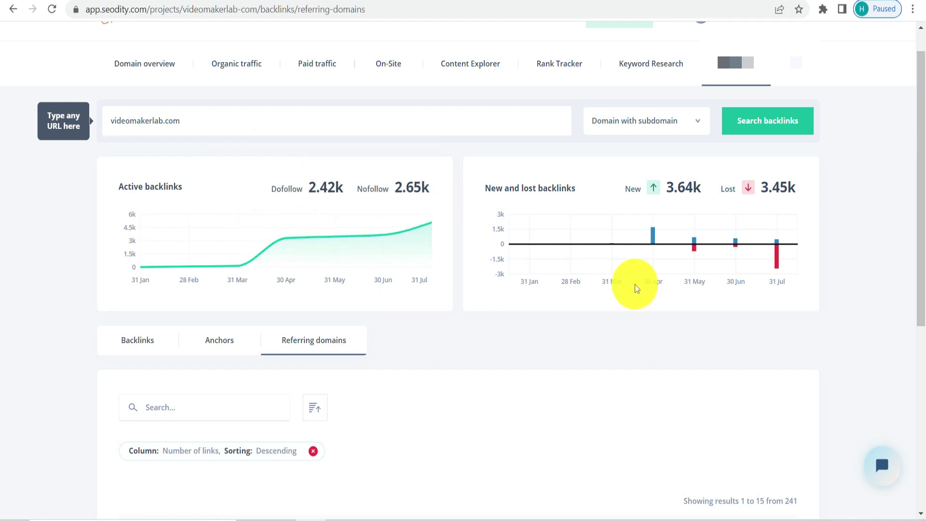
pyautogui.scroll(1, 439, 205)
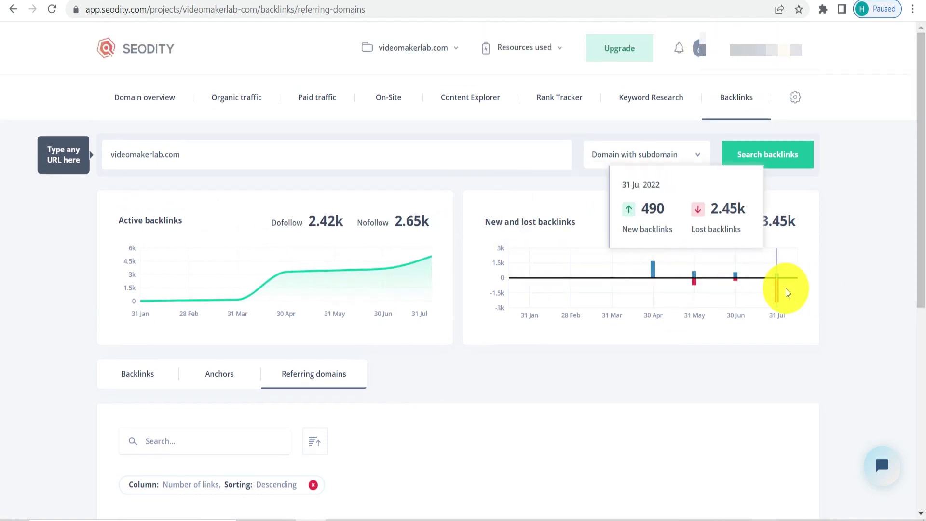